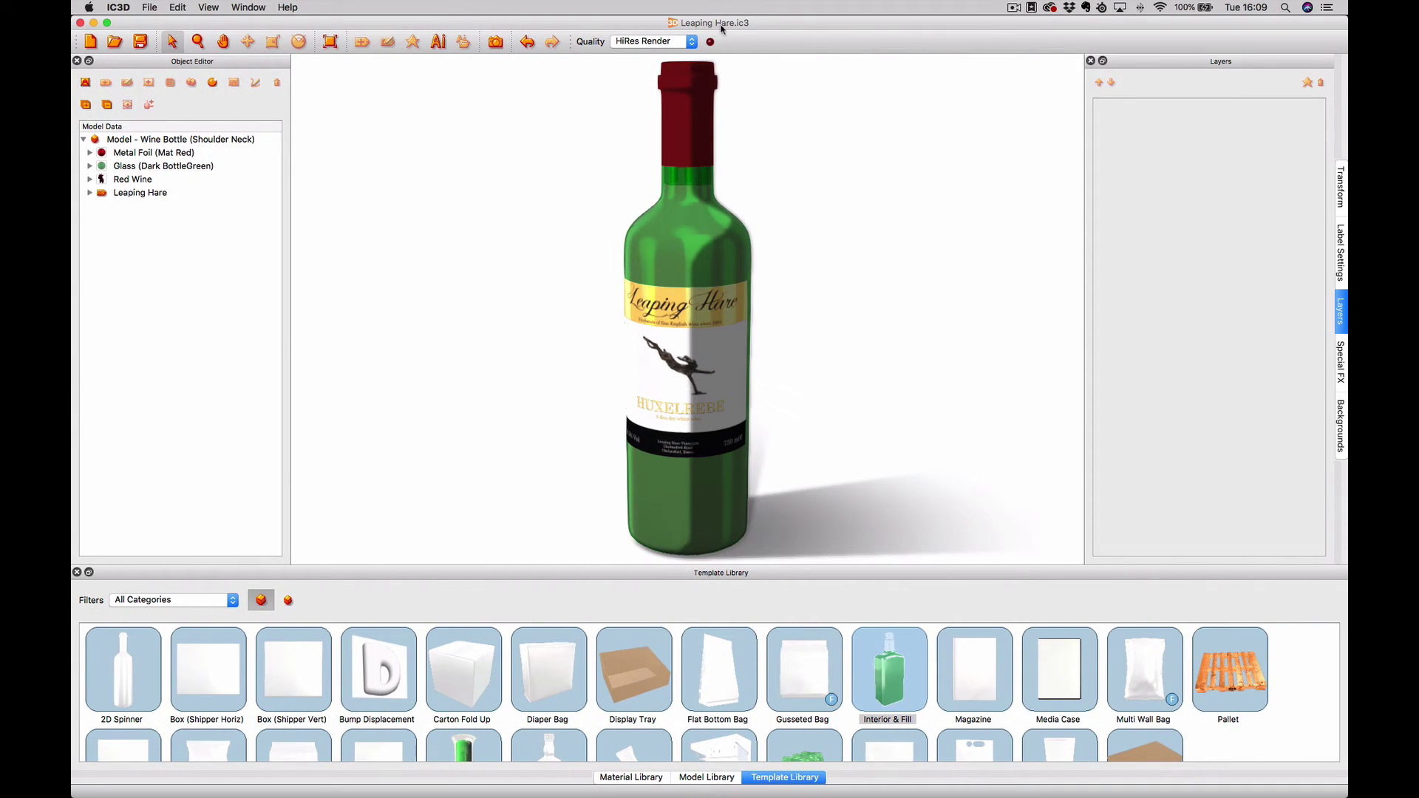
- Review the Raze Raytracer setup options in the 3D preferences and close them without saving changes
{"action": "left_click_drag", "start_coordinate": [739, 309], "coordinate": [718, 401]}
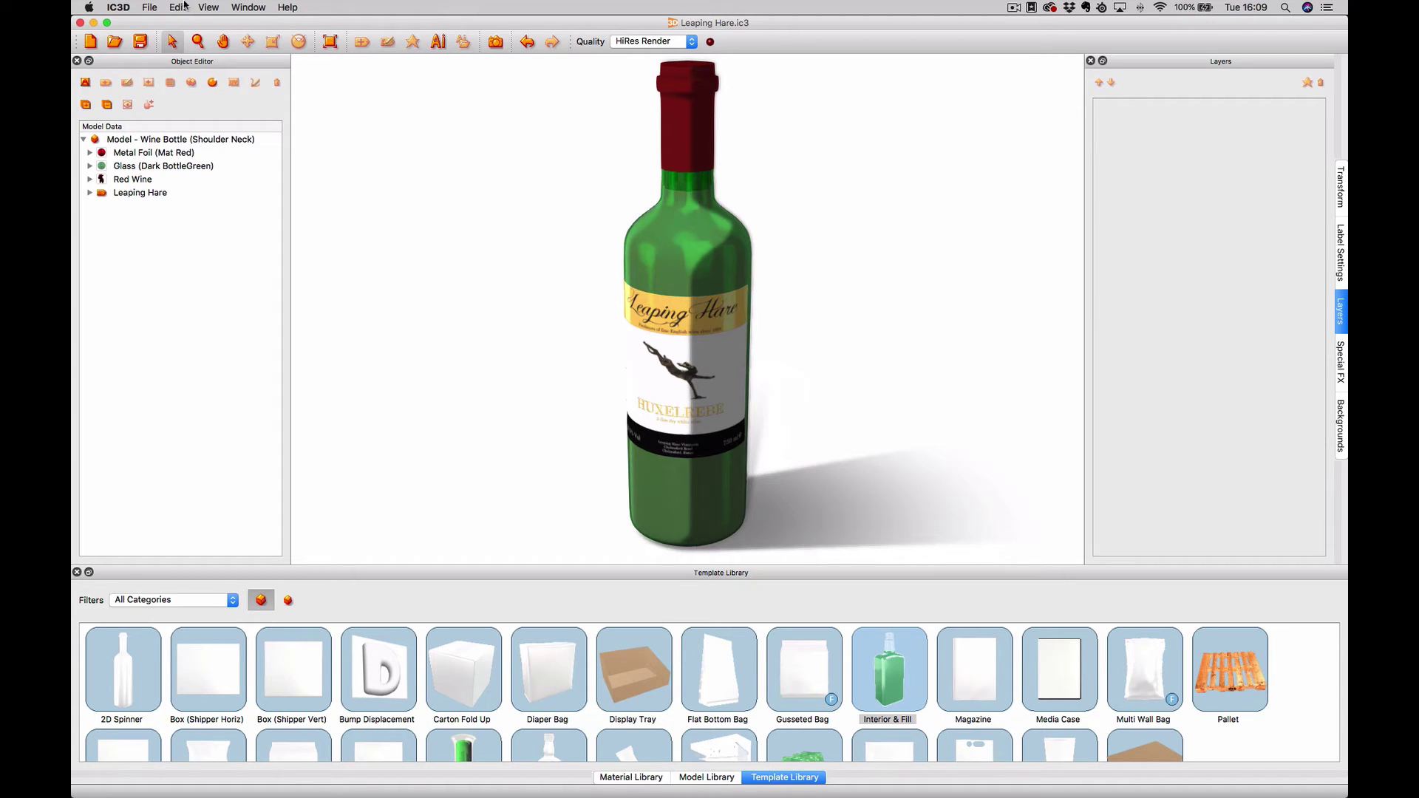
{"action": "left_click", "coordinate": [115, 7]}
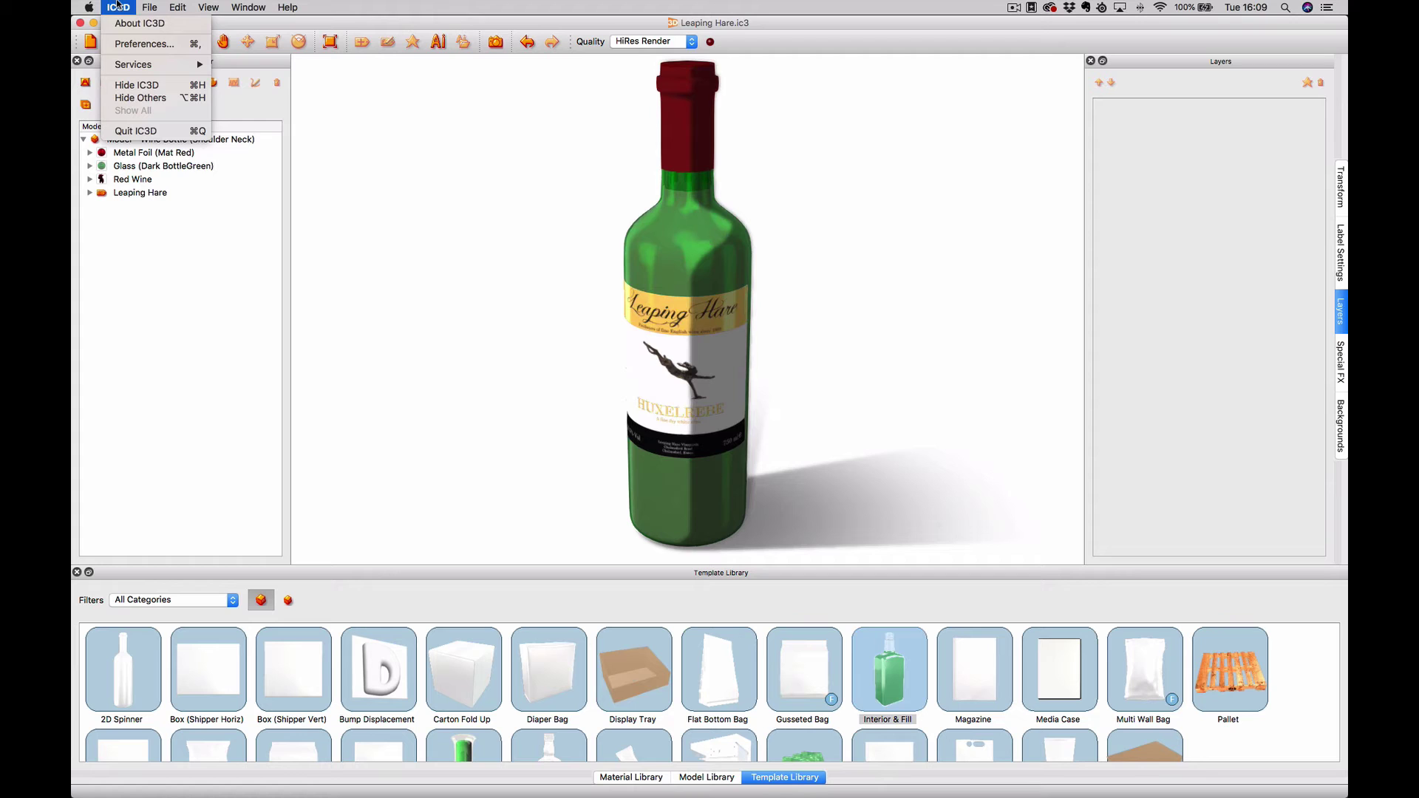
{"action": "left_click", "coordinate": [117, 43]}
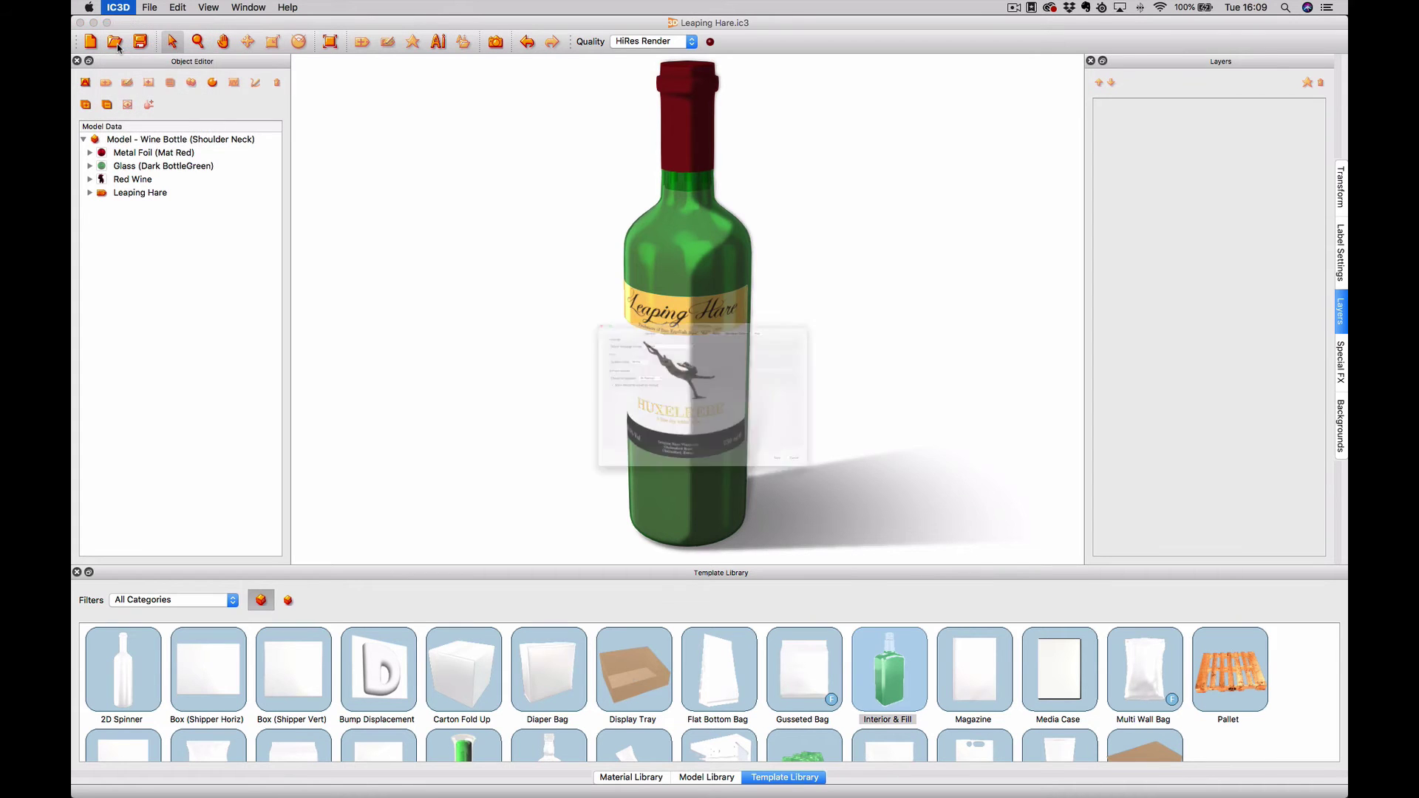
{"action": "left_click", "coordinate": [654, 210]}
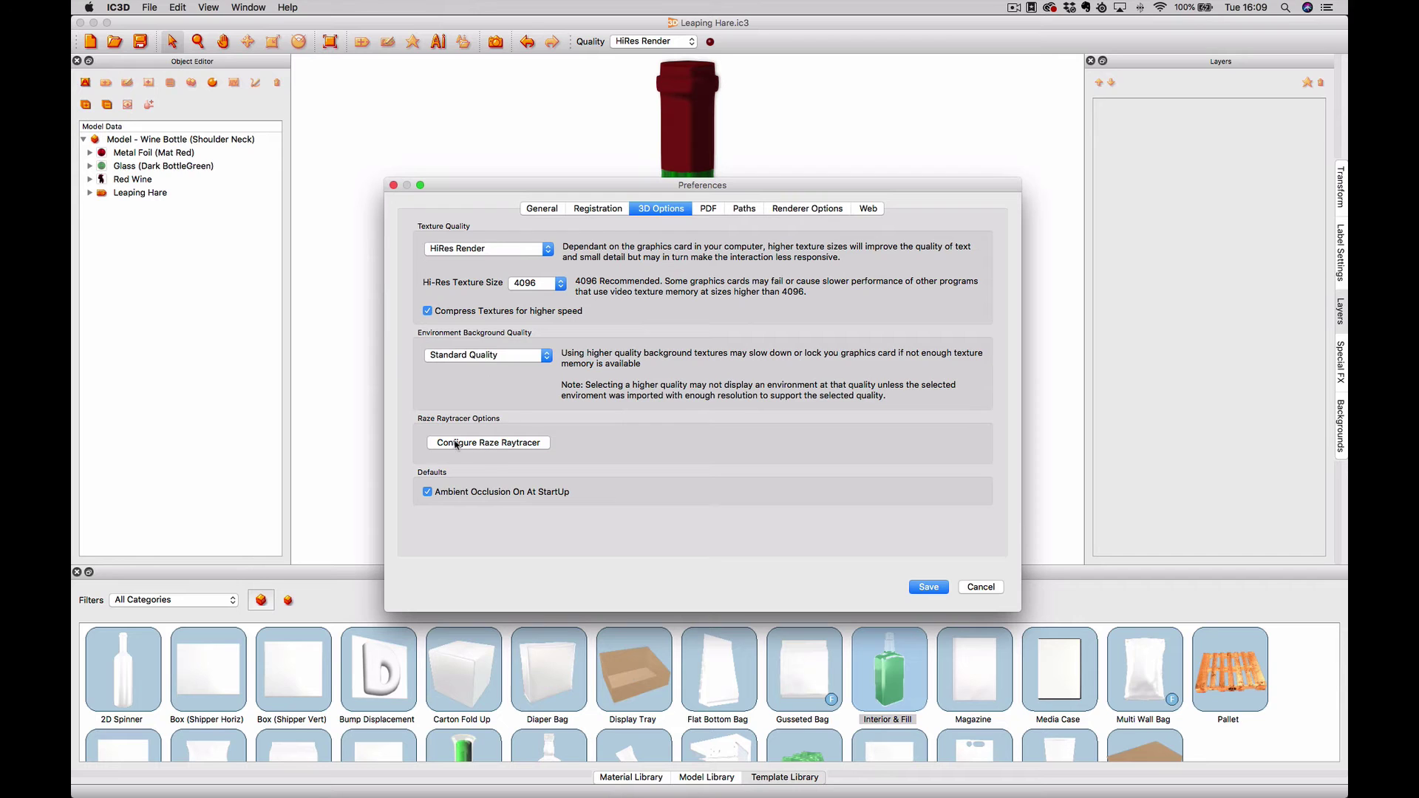
{"action": "left_click", "coordinate": [500, 445]}
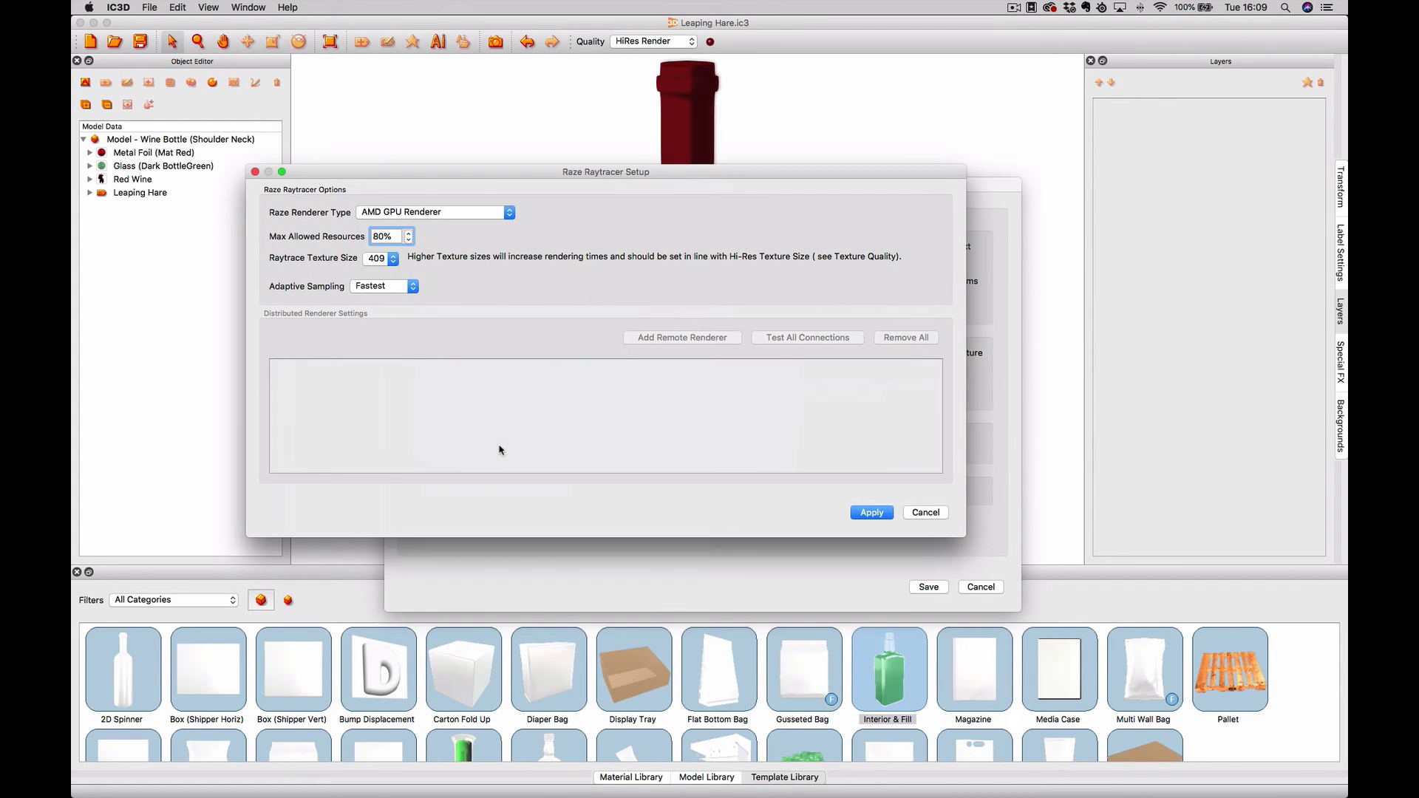
{"action": "left_click_drag", "start_coordinate": [487, 176], "coordinate": [607, 277]}
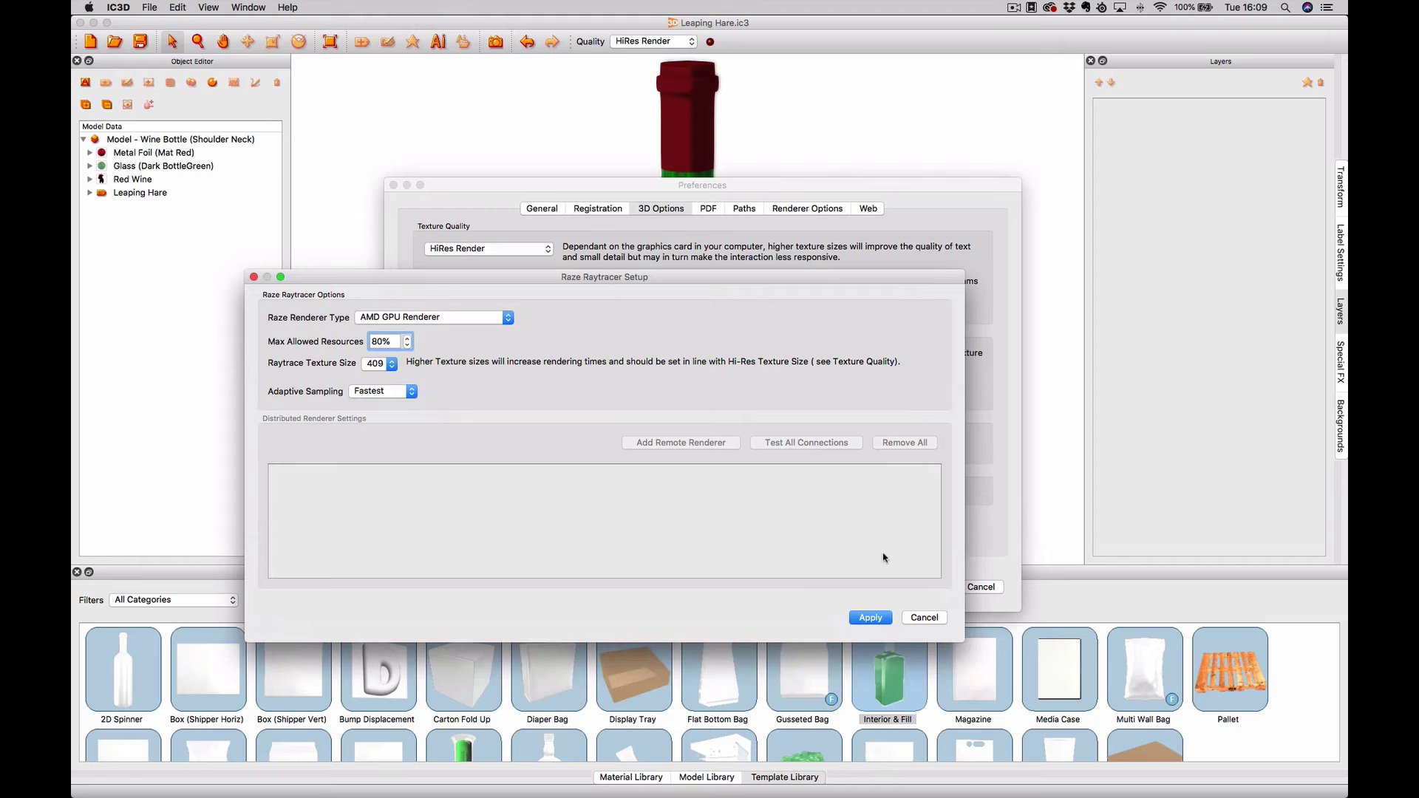
{"action": "left_click", "coordinate": [924, 617]}
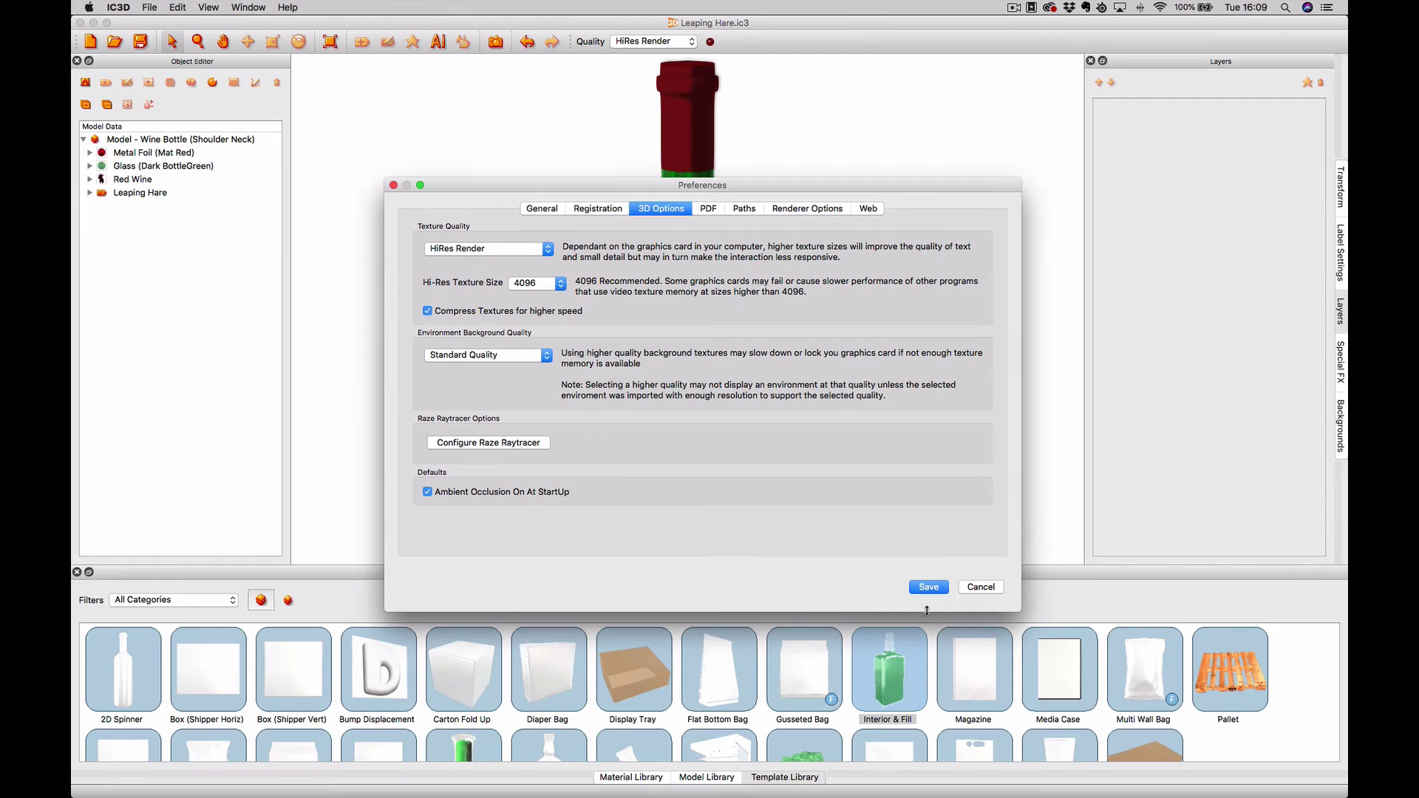
{"action": "left_click", "coordinate": [981, 587]}
- Open the Raze Renderer and ray-trace a preview of the wine bottle from rotated views, pausing the render at the end
{"action": "left_click", "coordinate": [208, 8]}
{"action": "mouse_move", "coordinate": [249, 7]}
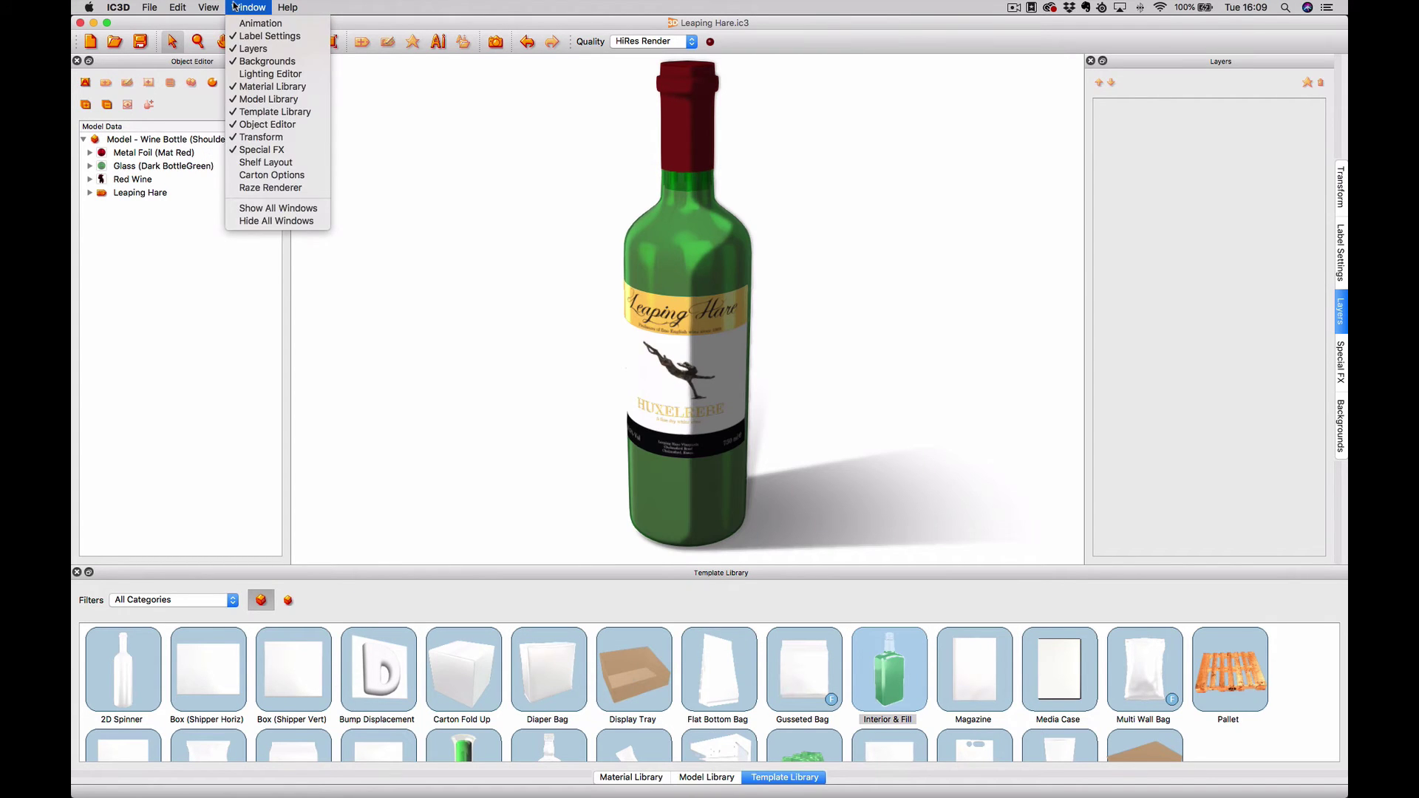
{"action": "left_click", "coordinate": [276, 188]}
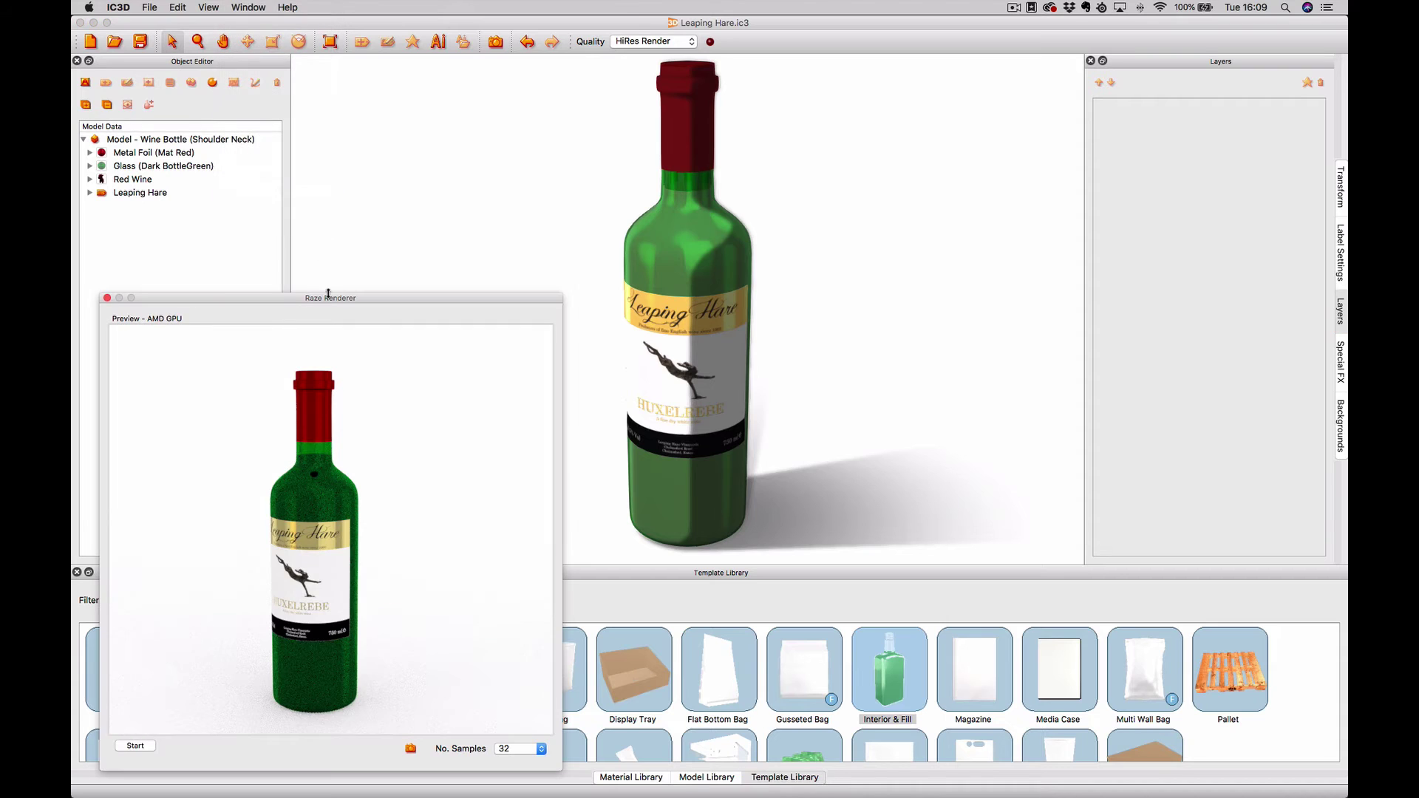
{"action": "left_click_drag", "start_coordinate": [329, 294], "coordinate": [334, 230]}
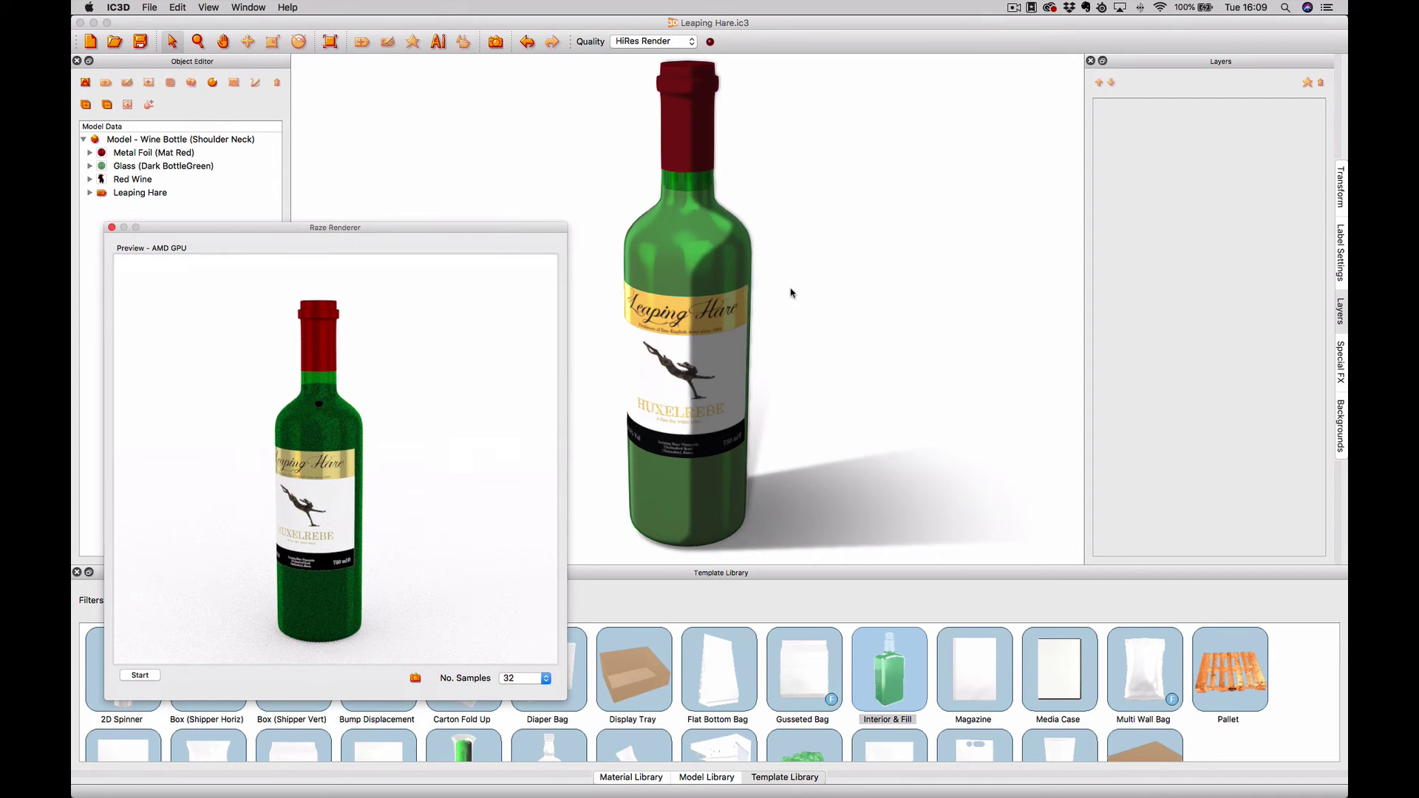
{"action": "left_click_drag", "start_coordinate": [788, 294], "coordinate": [789, 303]}
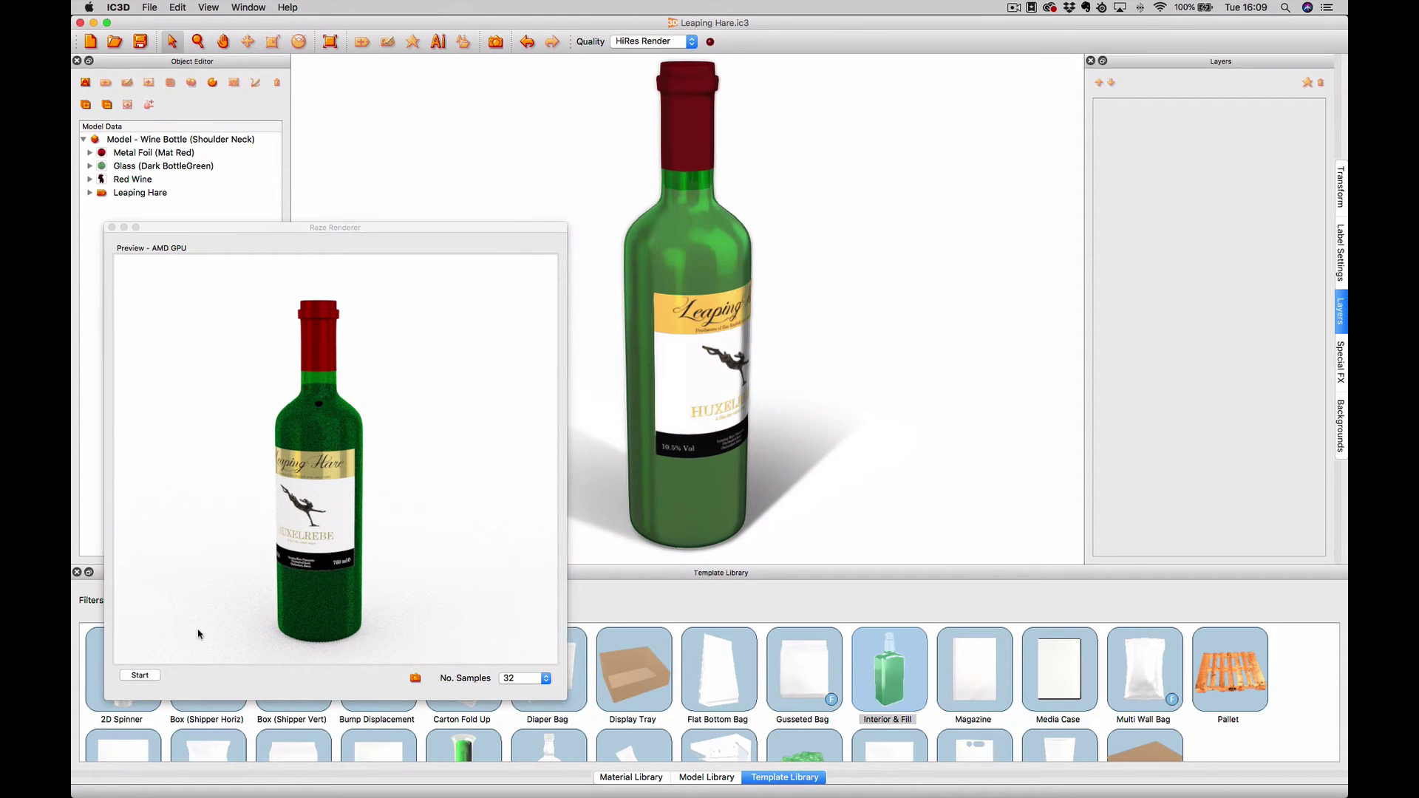
{"action": "left_click", "coordinate": [141, 676]}
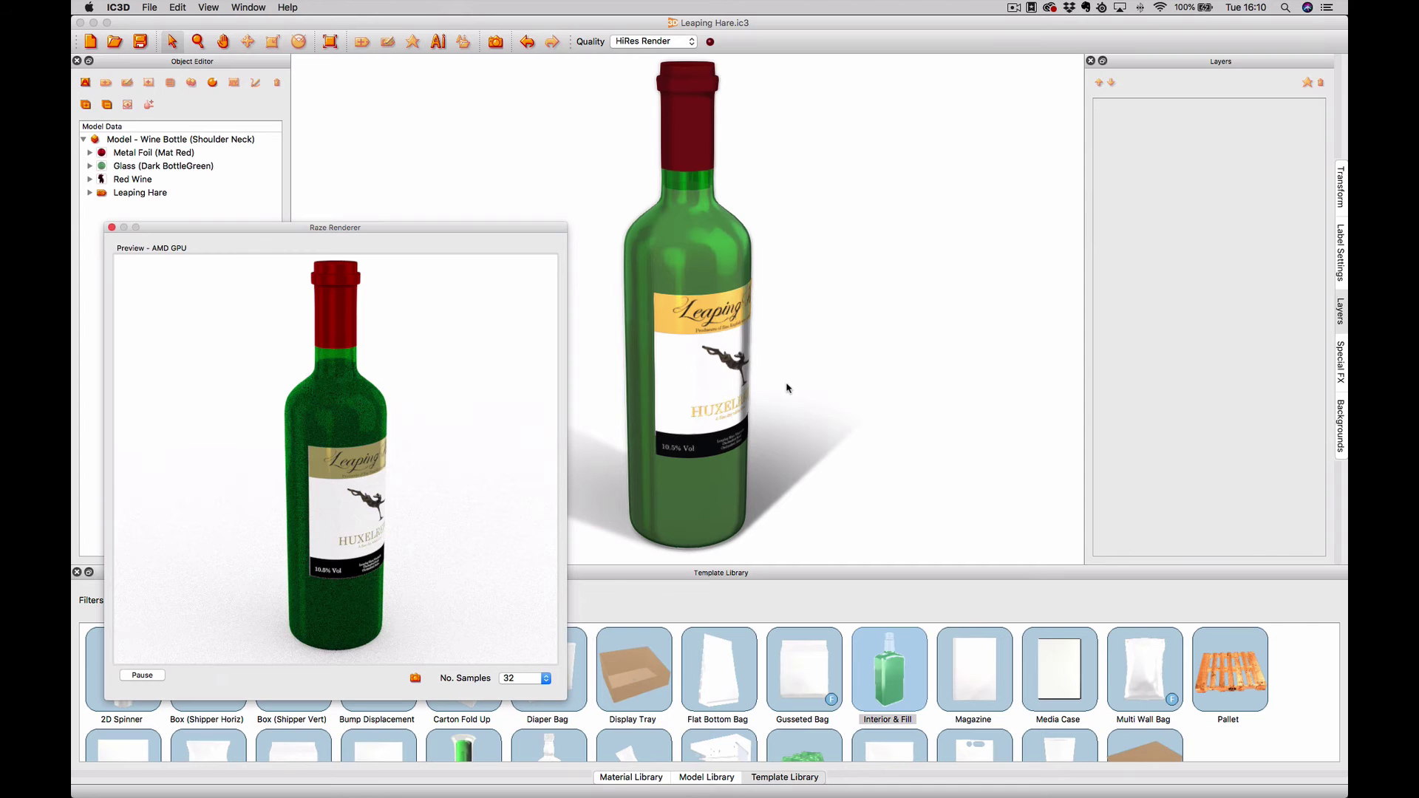
{"action": "left_click_drag", "start_coordinate": [789, 389], "coordinate": [731, 384]}
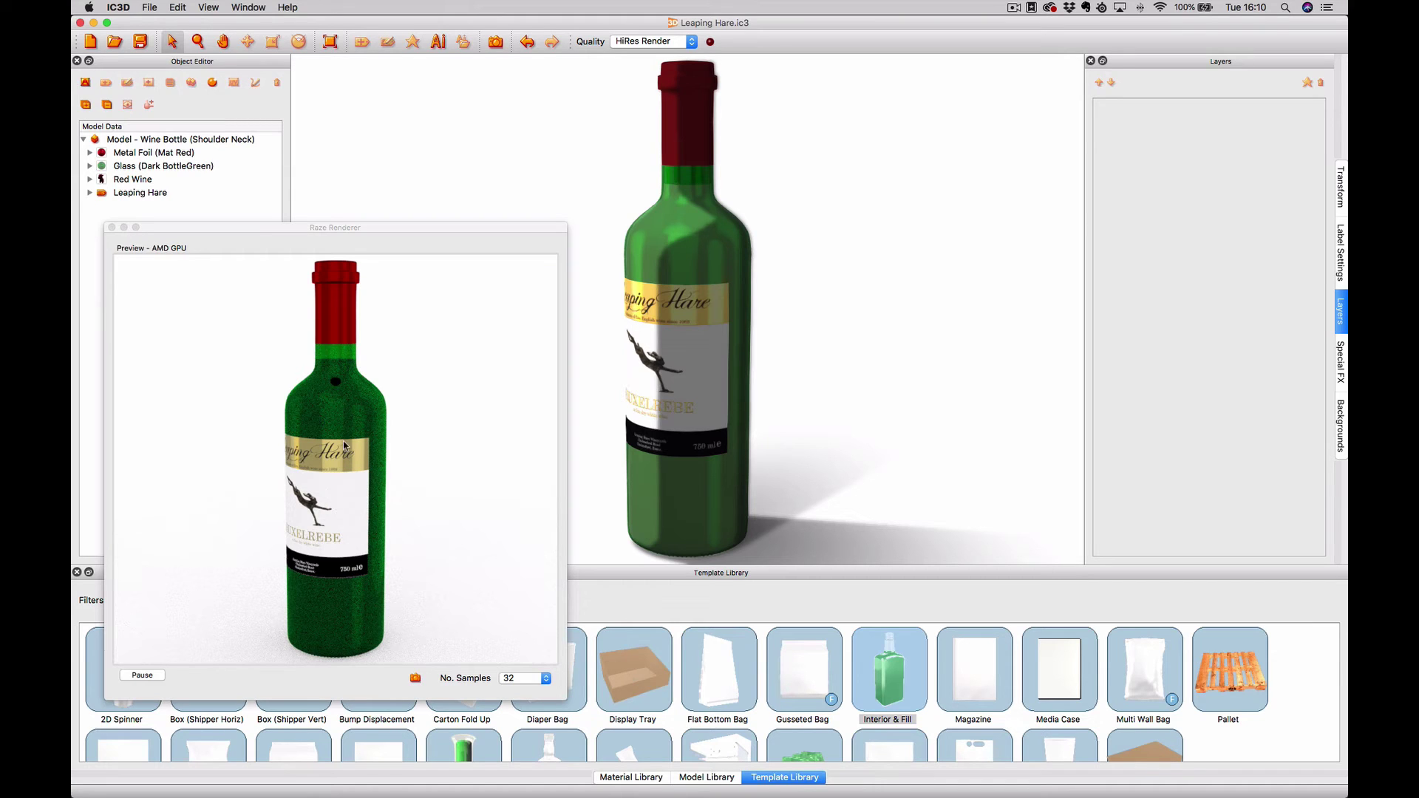
{"action": "left_click", "coordinate": [140, 674]}
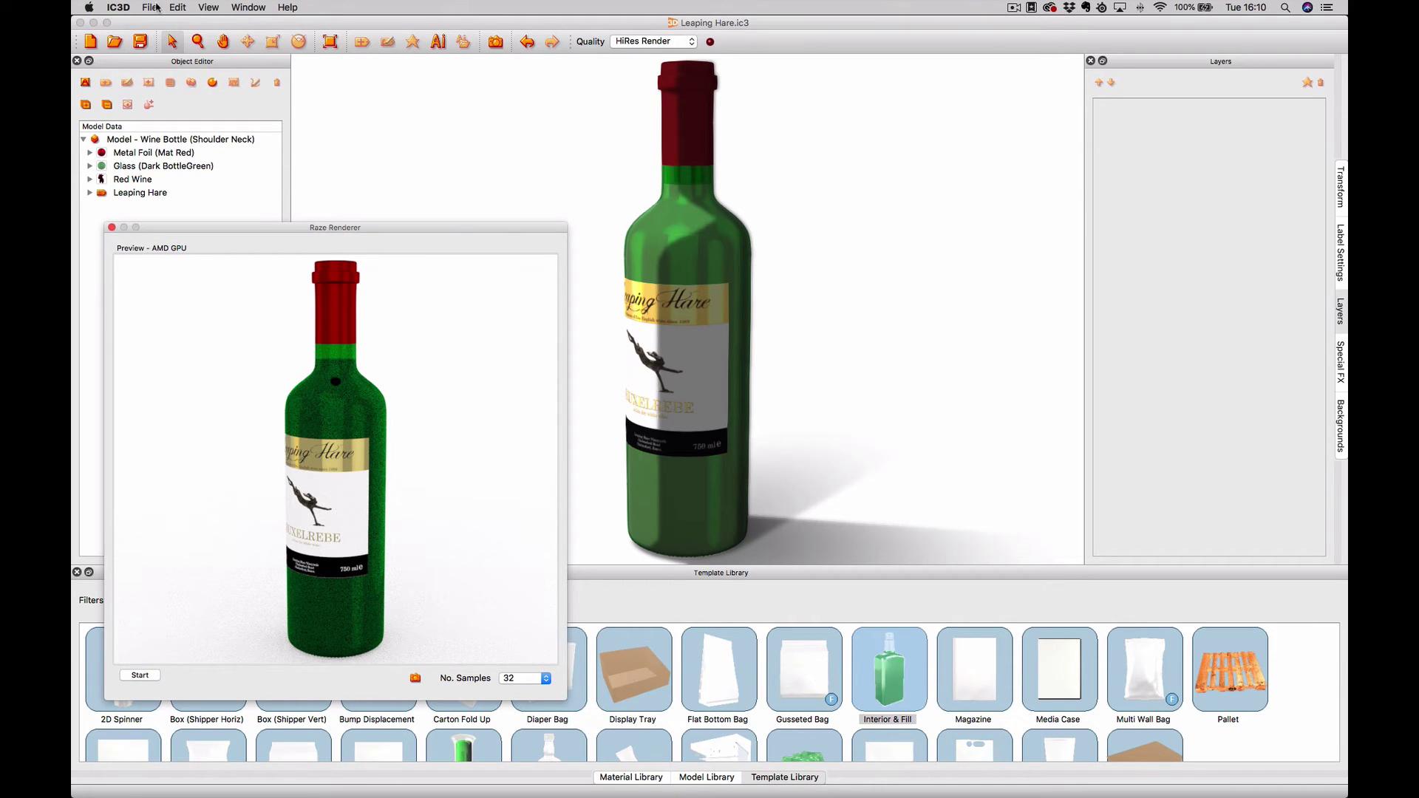
- Set the Raze renderer type to Distributed Renderer in the raytracer configuration of the 3D preferences
{"action": "left_click", "coordinate": [119, 7]}
{"action": "left_click", "coordinate": [129, 45]}
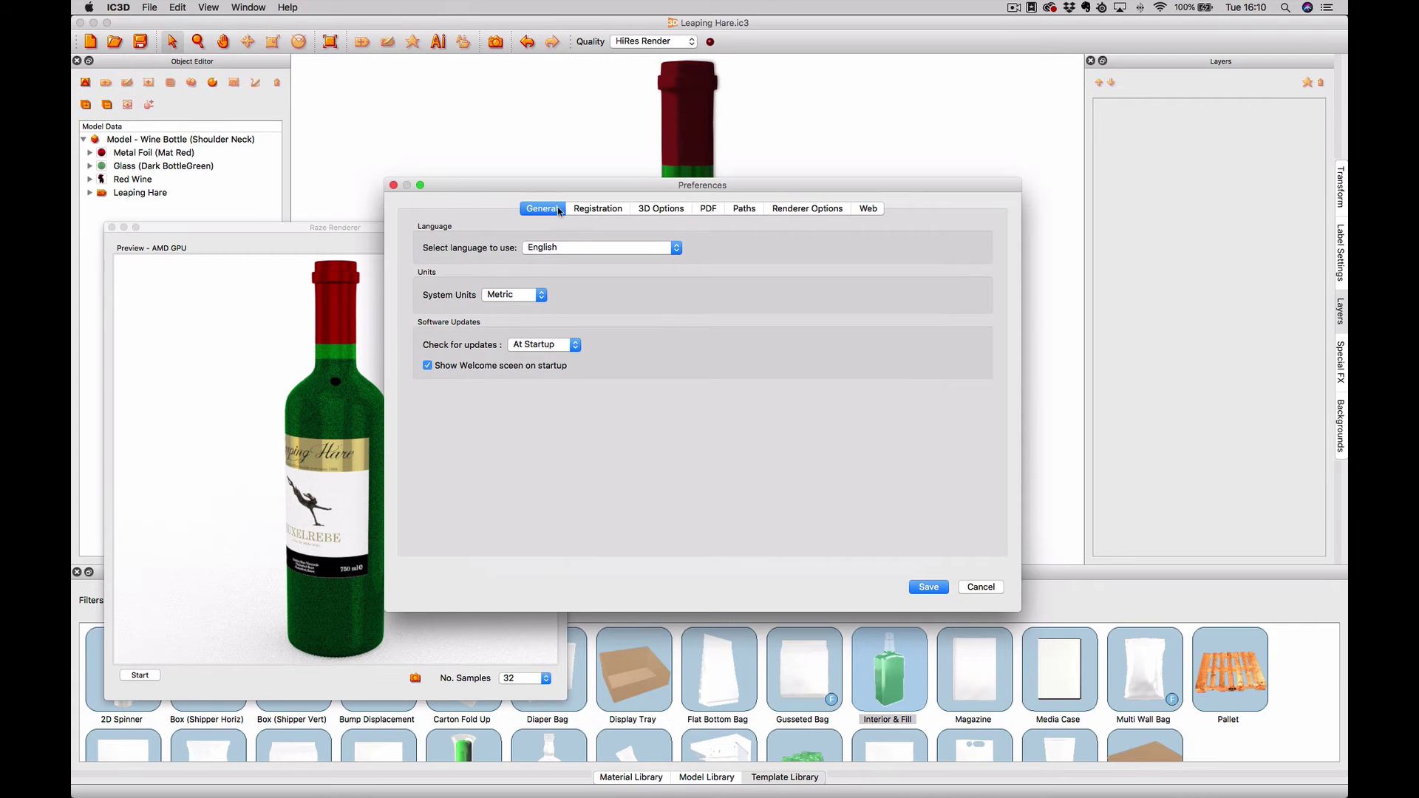
{"action": "left_click", "coordinate": [646, 211]}
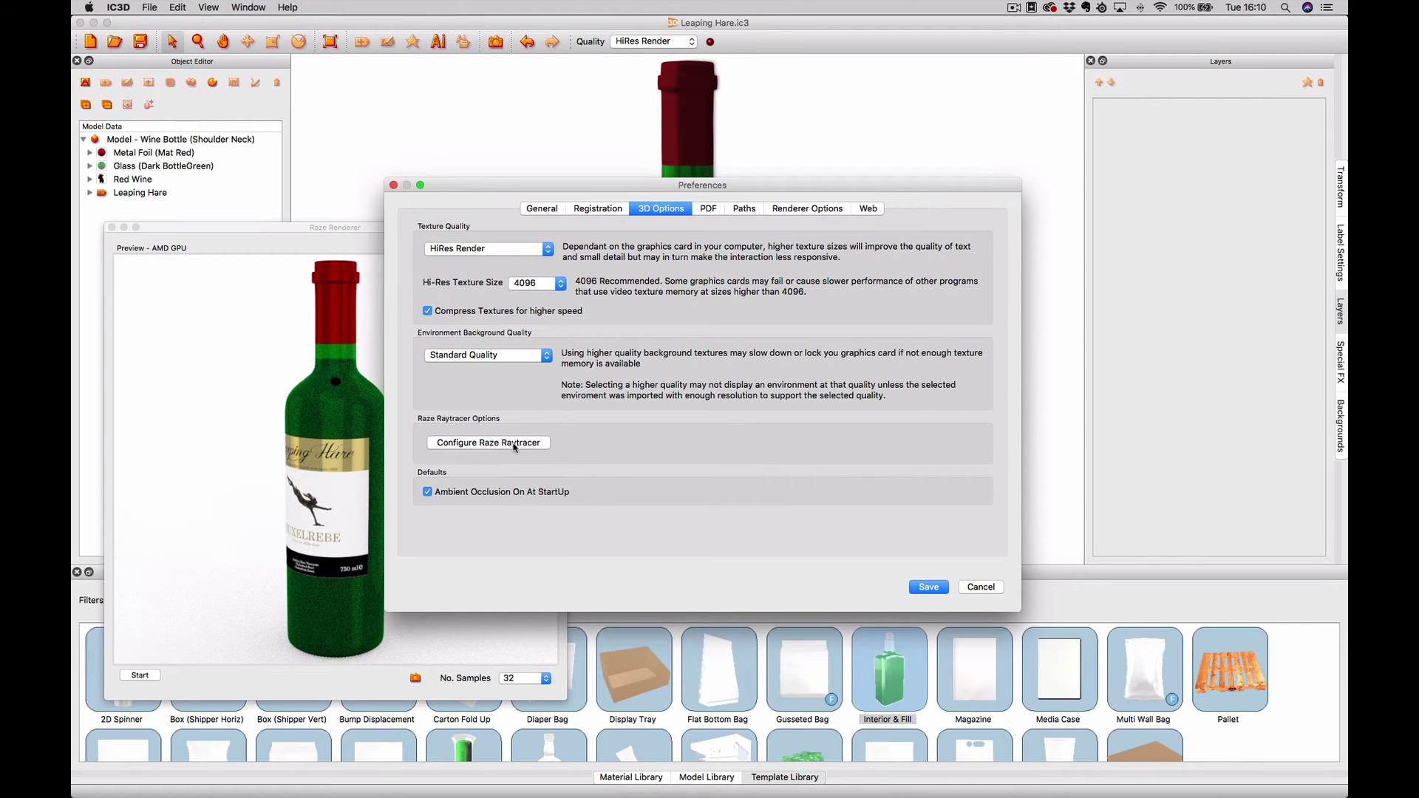
{"action": "left_click", "coordinate": [489, 443]}
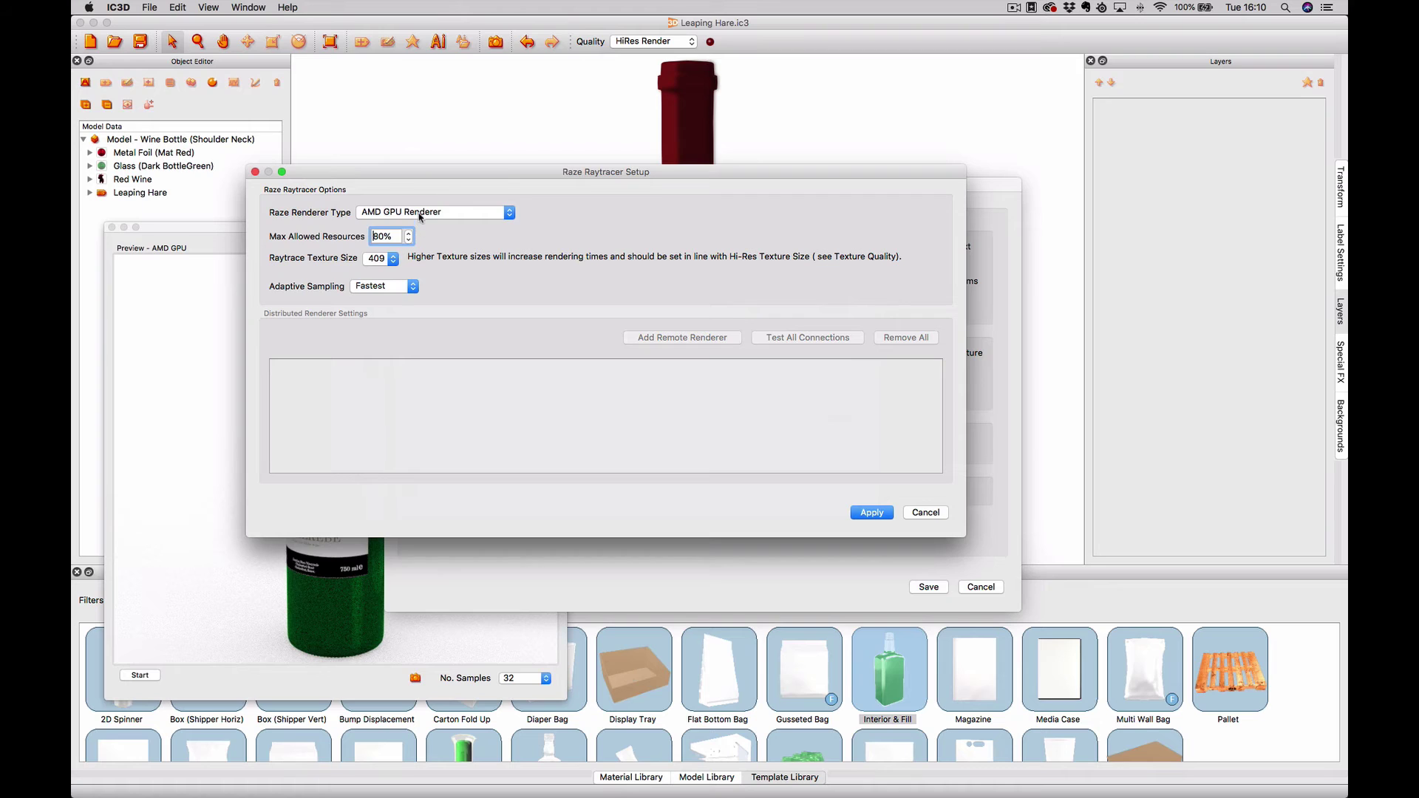
{"action": "left_click", "coordinate": [418, 214]}
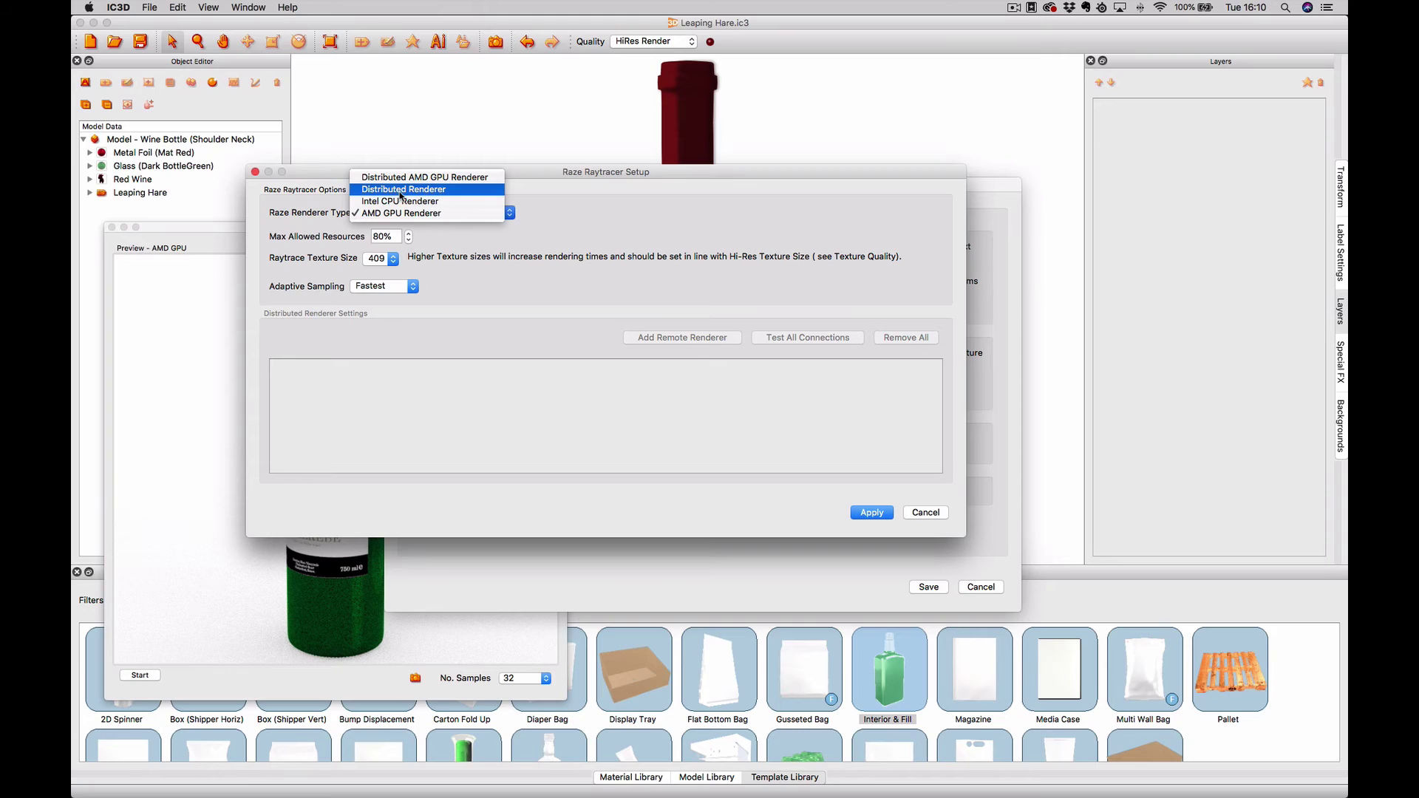
{"action": "left_click", "coordinate": [401, 189]}
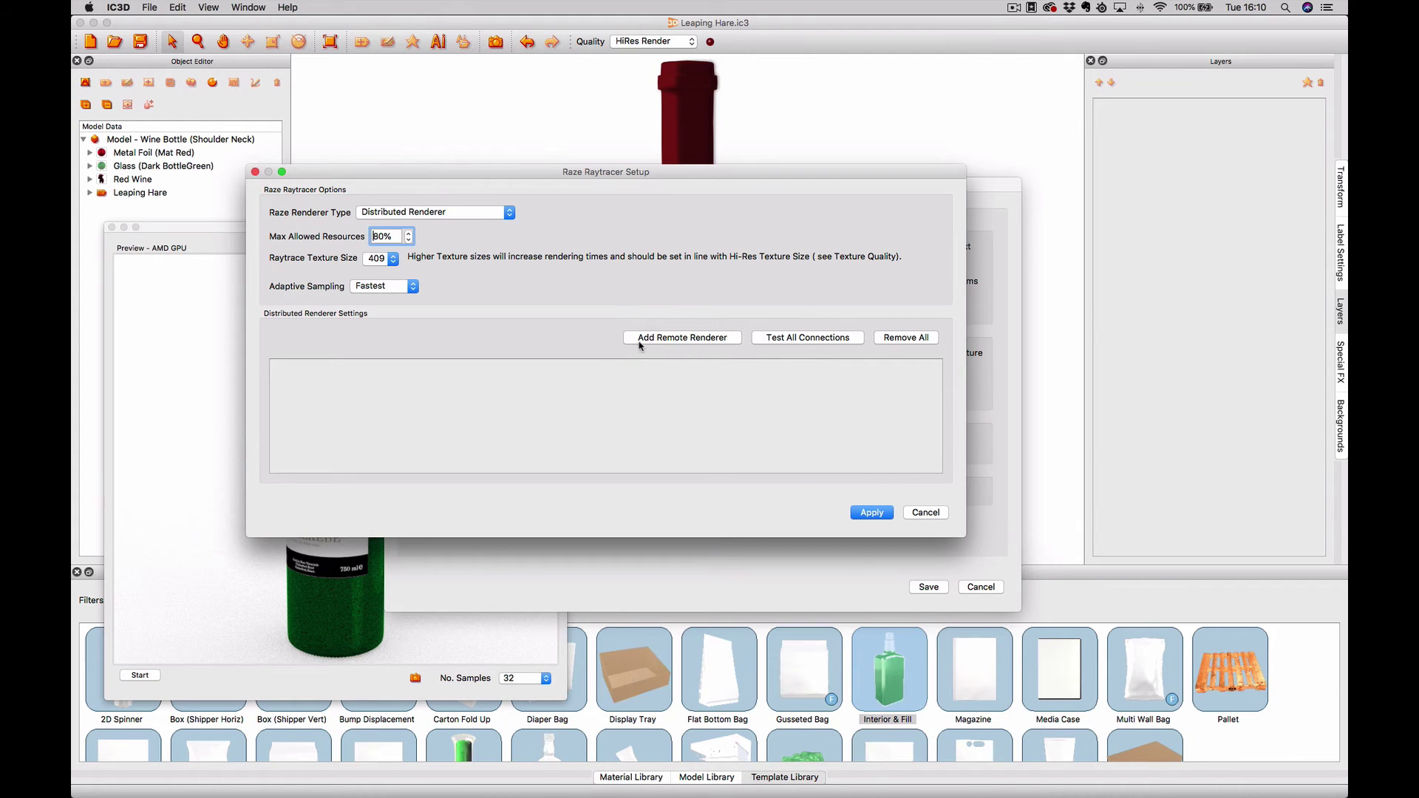
- Launch iC3DRemoteRenderer and place its window clear of the distributed renderer buttons in the raytracer setup
{"action": "key", "text": "F4"}
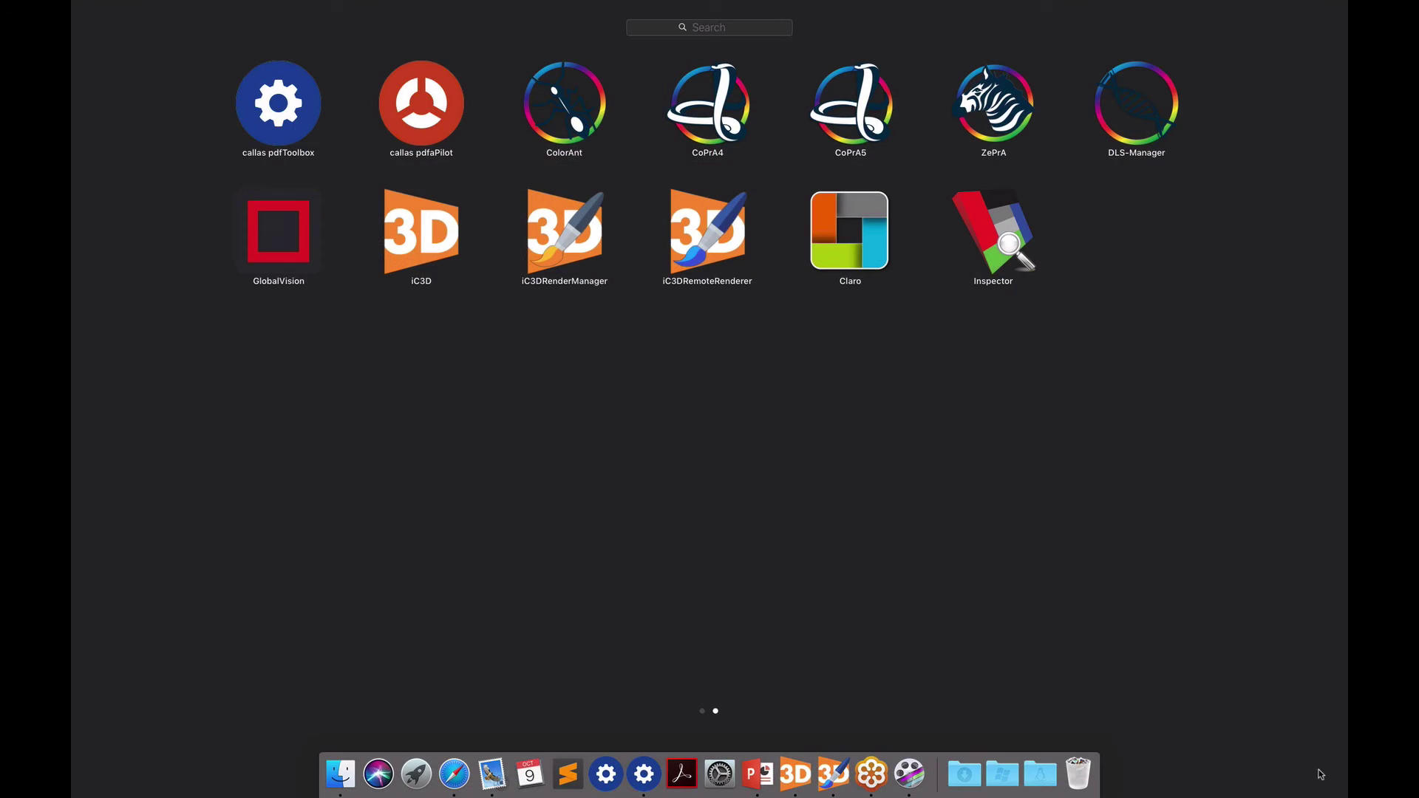
{"action": "left_click", "coordinate": [700, 220]}
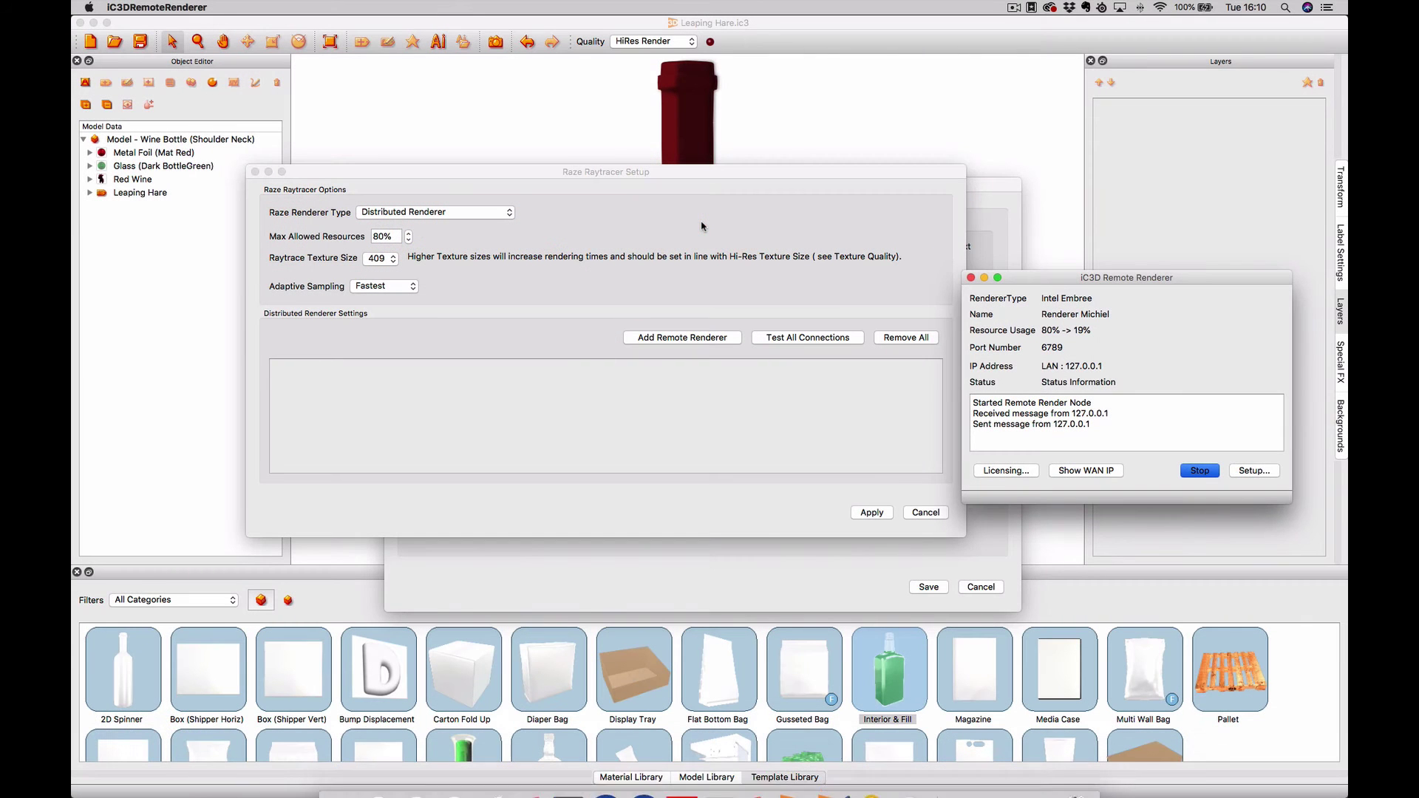
{"action": "left_click_drag", "start_coordinate": [1038, 281], "coordinate": [948, 295]}
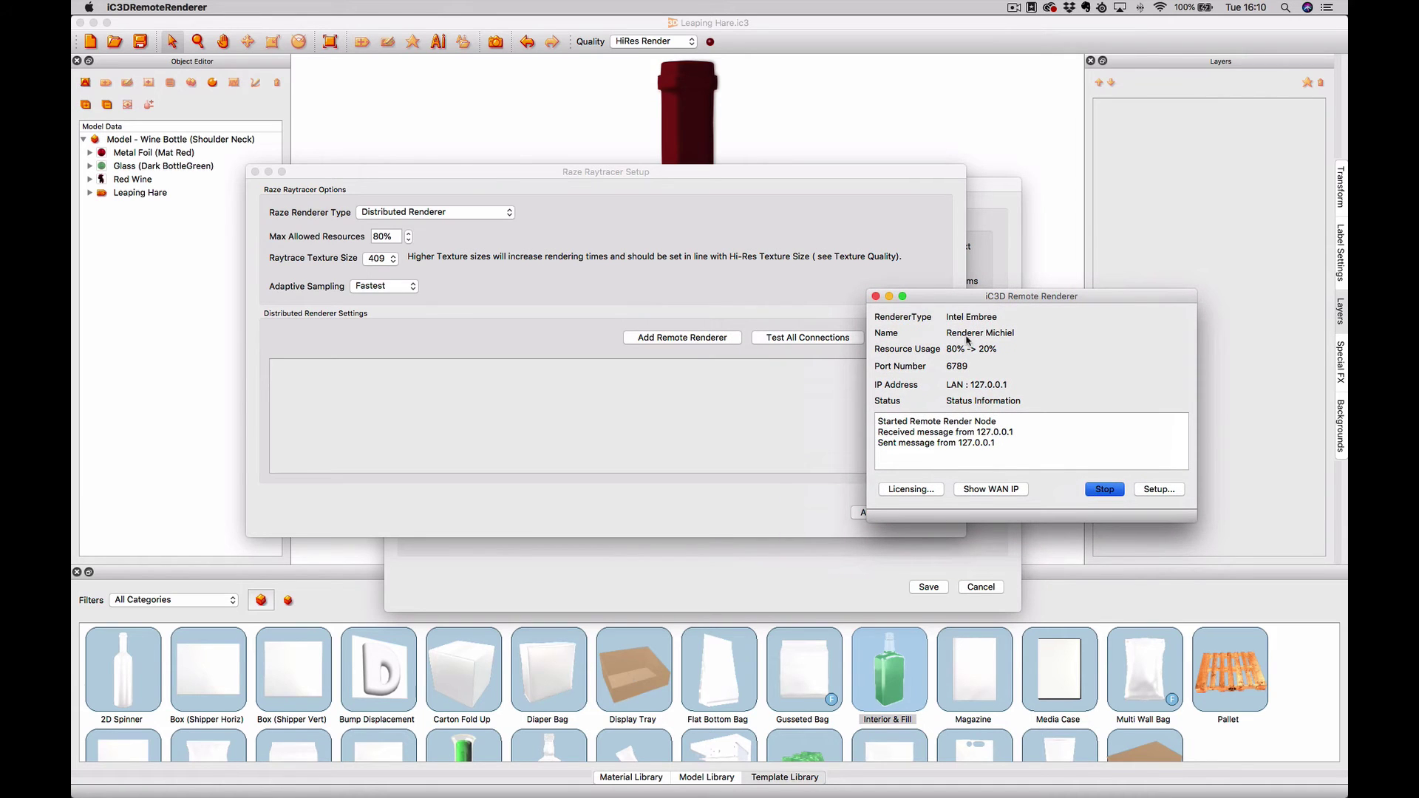
{"action": "left_click_drag", "start_coordinate": [979, 299], "coordinate": [974, 396]}
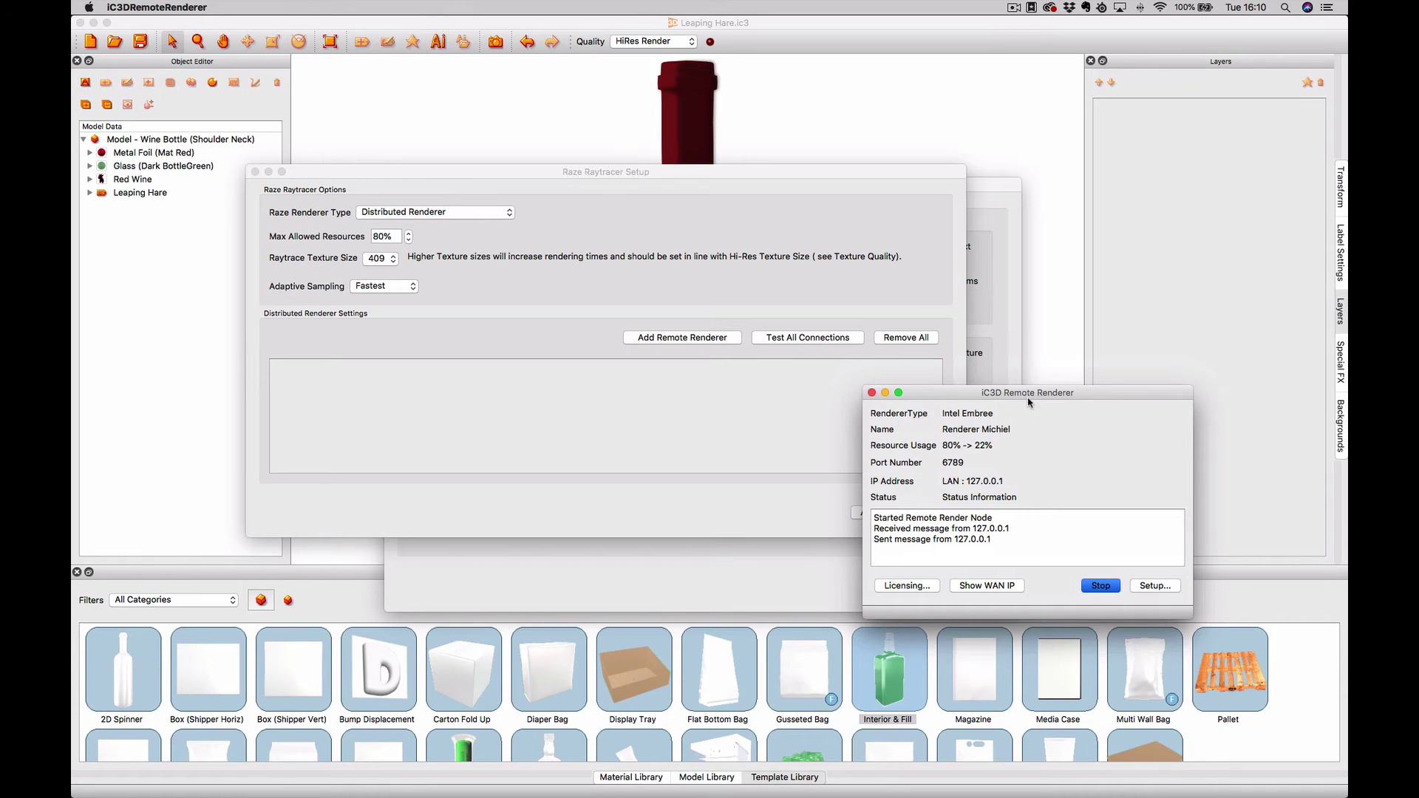
{"action": "left_click_drag", "start_coordinate": [1031, 397], "coordinate": [1031, 412]}
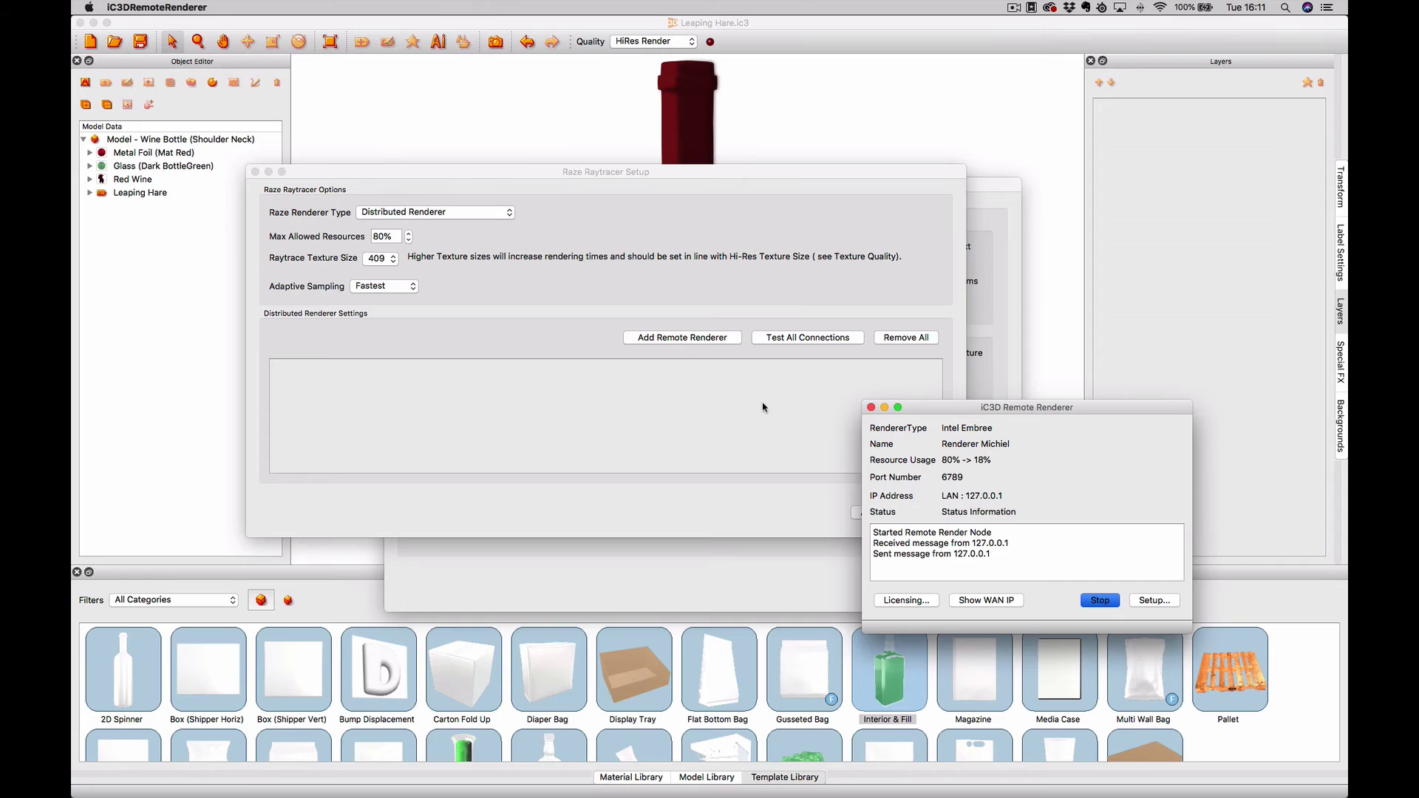
- Add a remote renderer at IP address 127.0.0.1 on port 6789 and check its connection
{"action": "left_click", "coordinate": [687, 340]}
{"action": "left_click", "coordinate": [383, 368]}
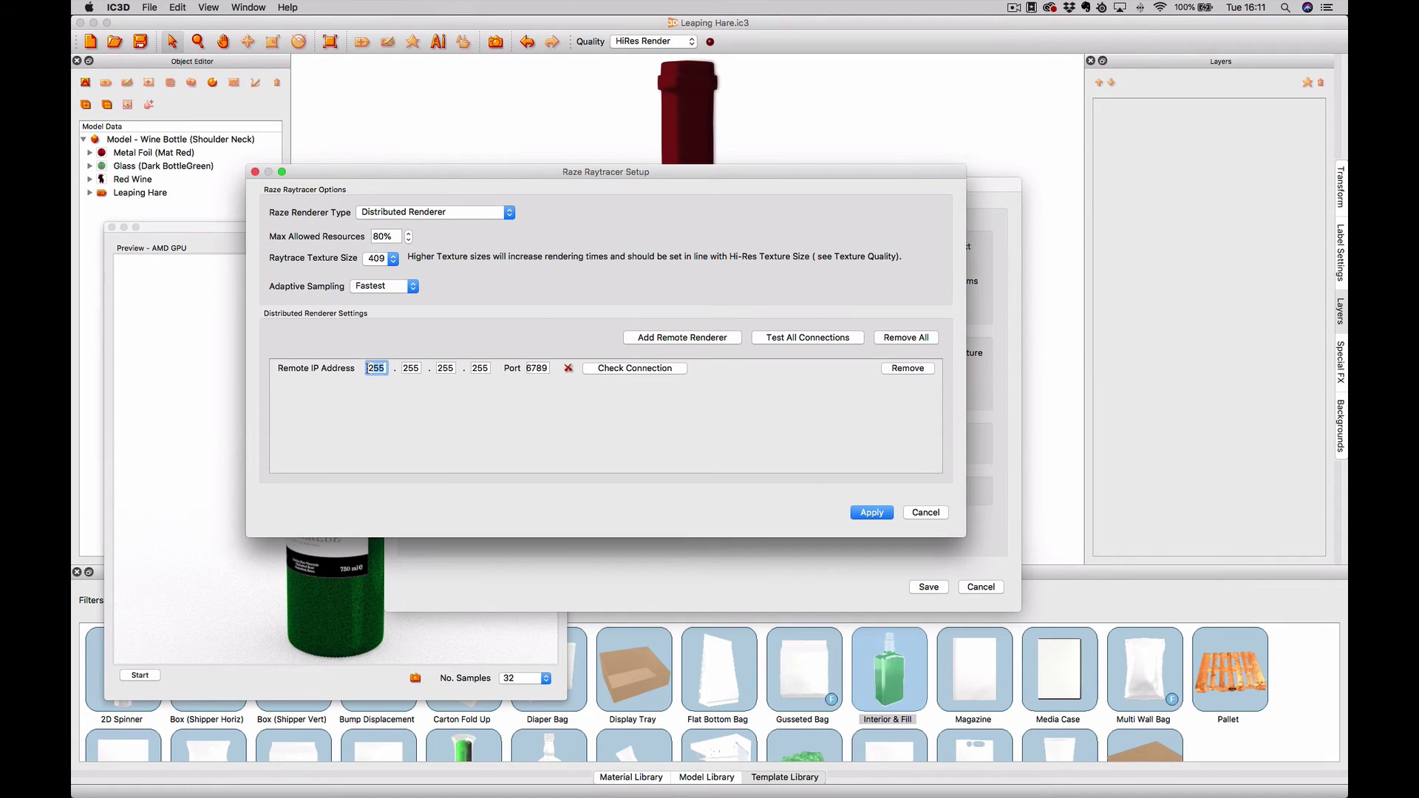
{"action": "type", "text": "127.0.0.1"}
{"action": "left_click", "coordinate": [382, 235]}
{"action": "left_click", "coordinate": [651, 368]}
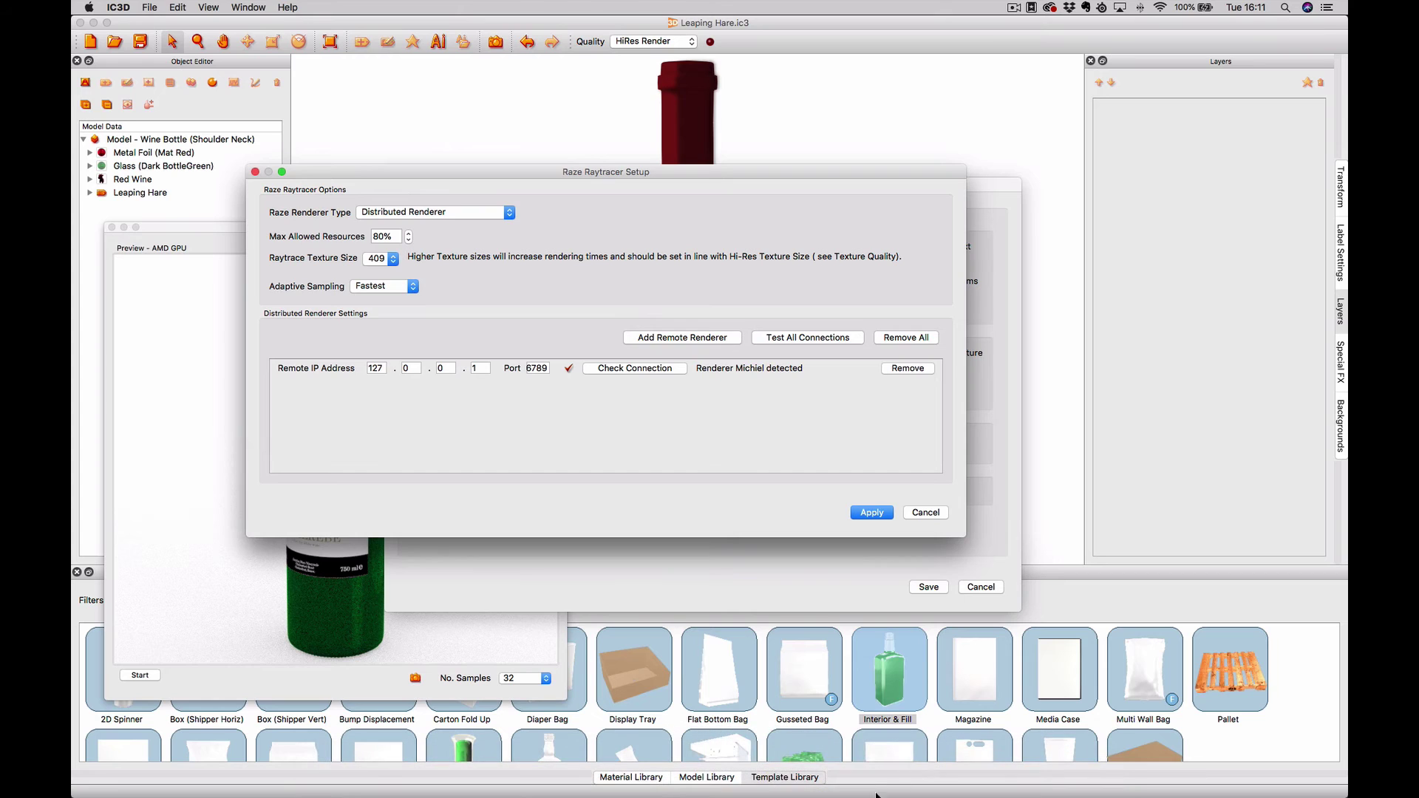
- Inspect the latest received and sent messages in the iC3DRemoteRenderer status log, then return to the raytracer setup
{"action": "left_click", "coordinate": [850, 777]}
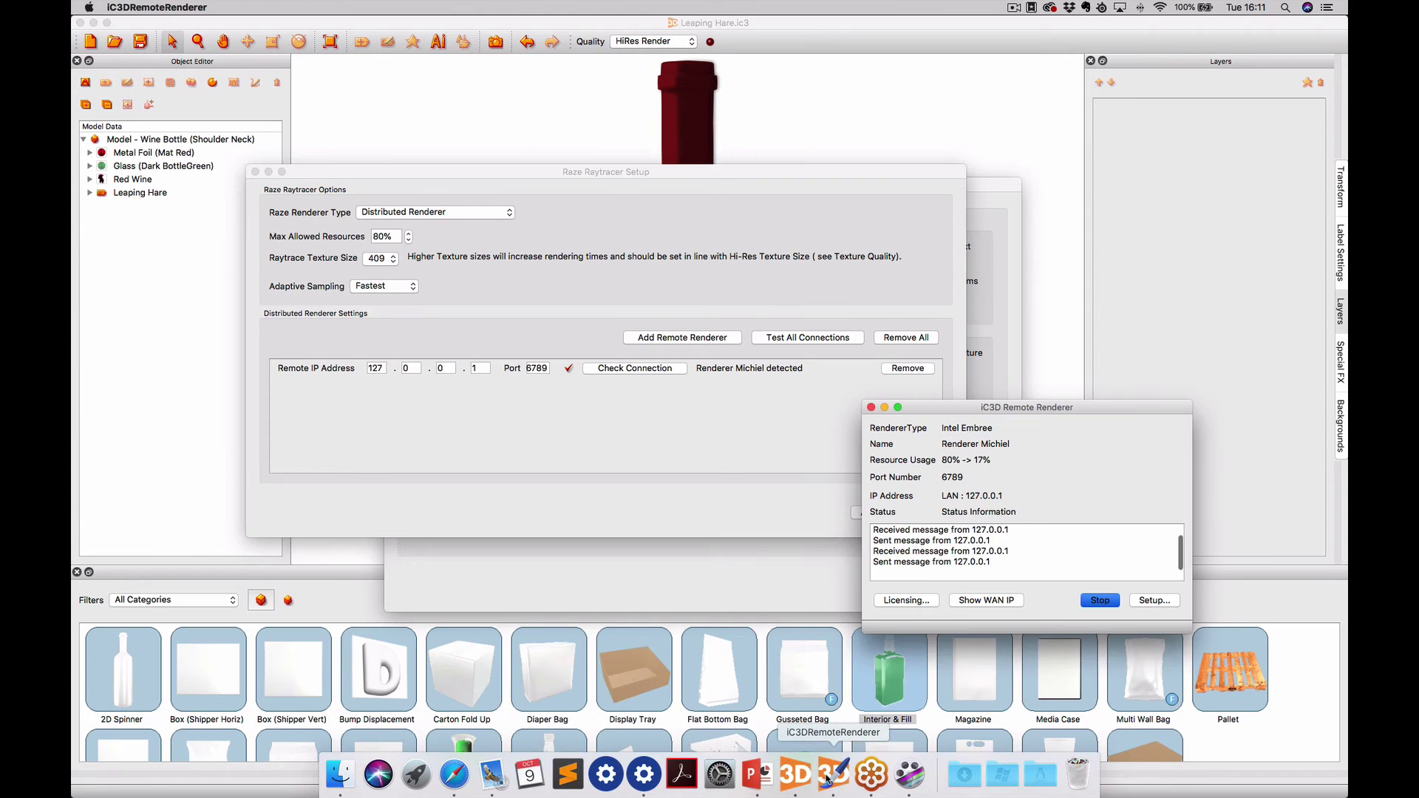
{"action": "left_click_drag", "start_coordinate": [873, 552], "coordinate": [999, 563]}
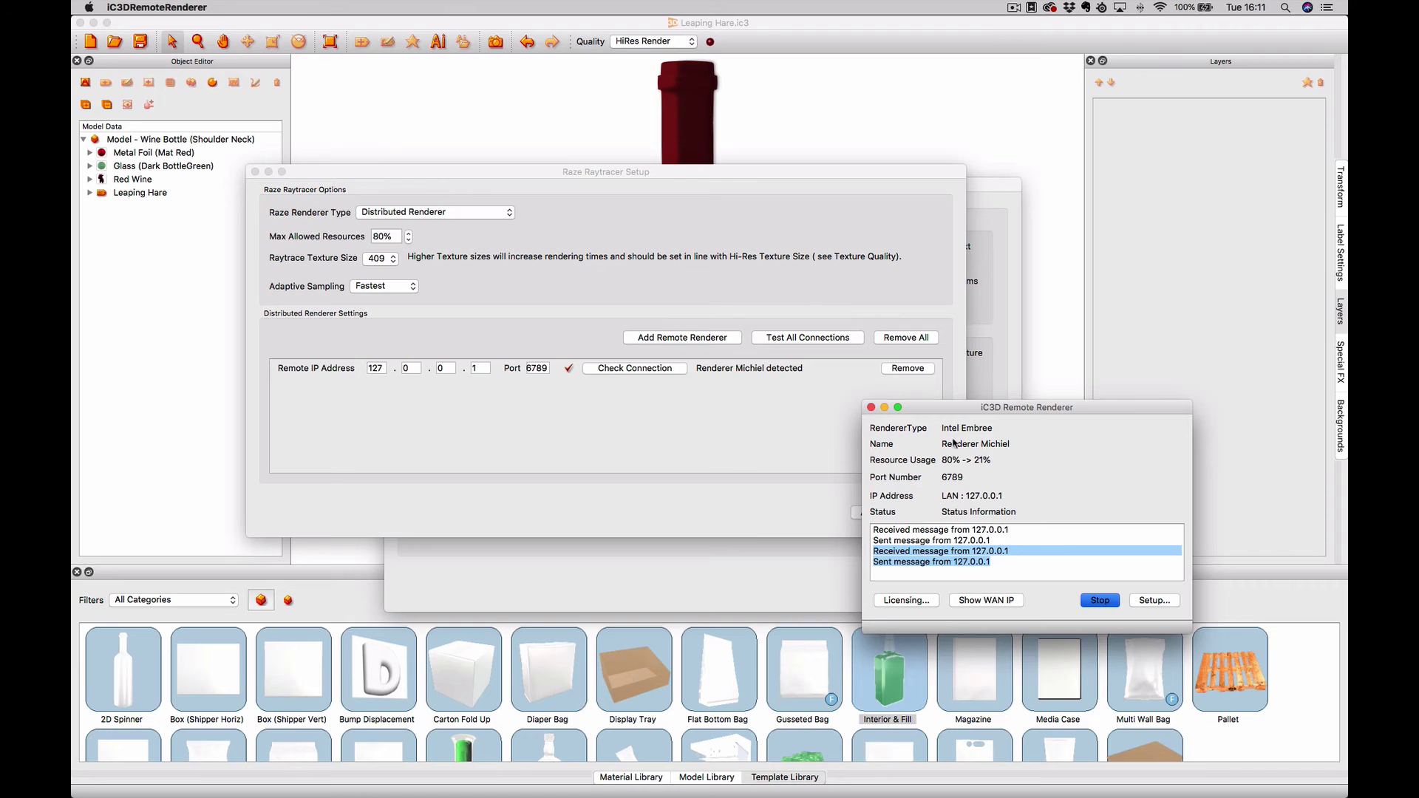
{"action": "left_click", "coordinate": [654, 407]}
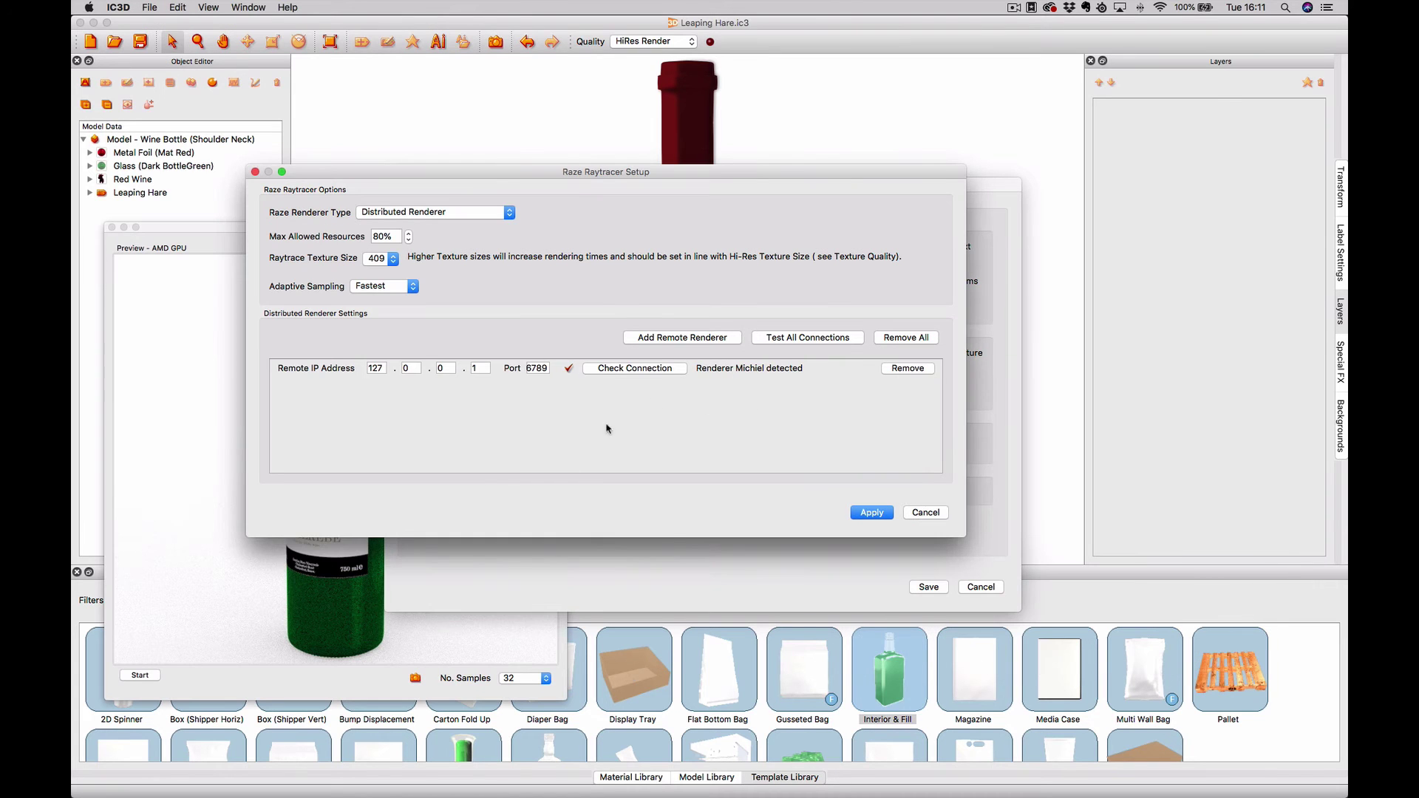
- Apply the distributed raytracer setup and save the preferences
{"action": "left_click", "coordinate": [207, 569]}
{"action": "left_click", "coordinate": [871, 512]}
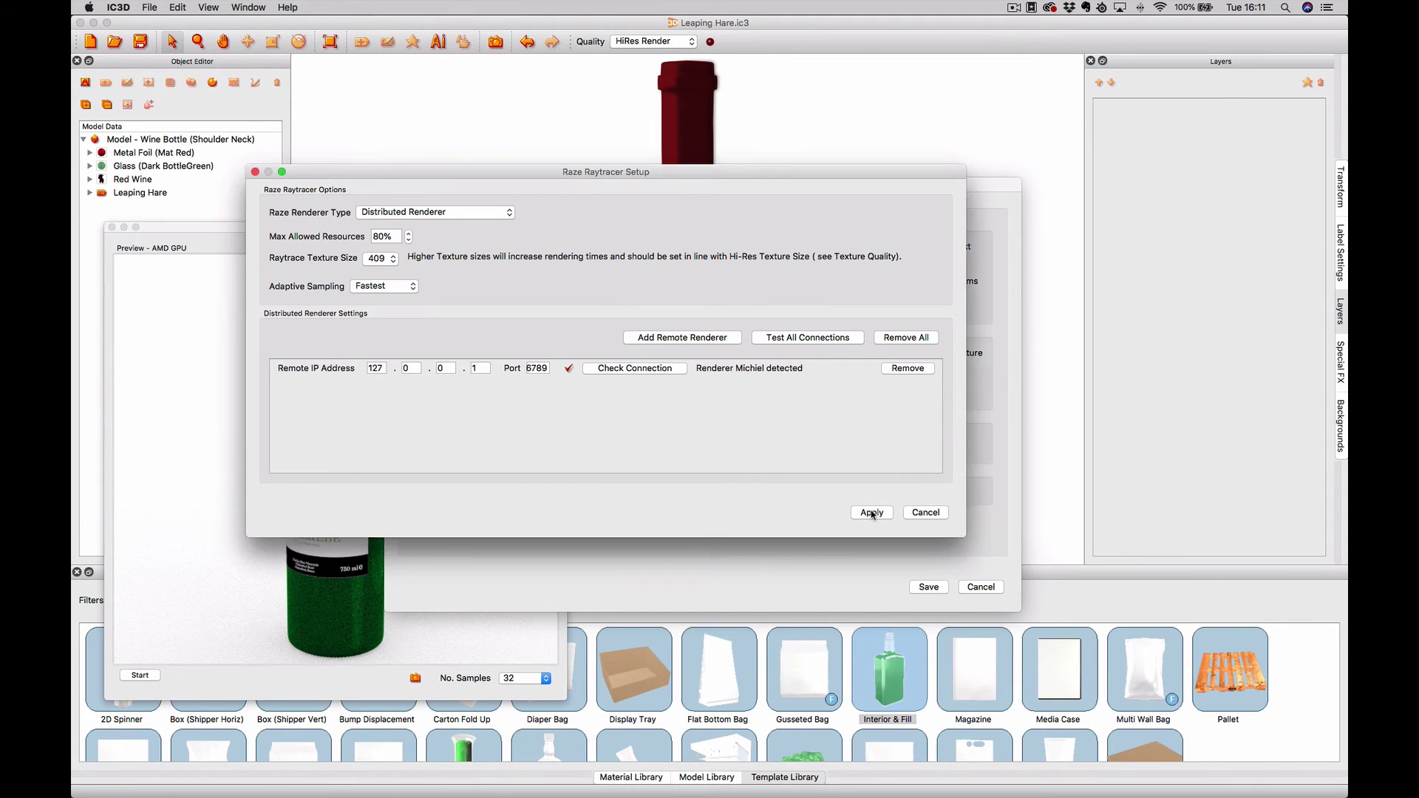
{"action": "left_click", "coordinate": [871, 512]}
{"action": "left_click", "coordinate": [928, 588]}
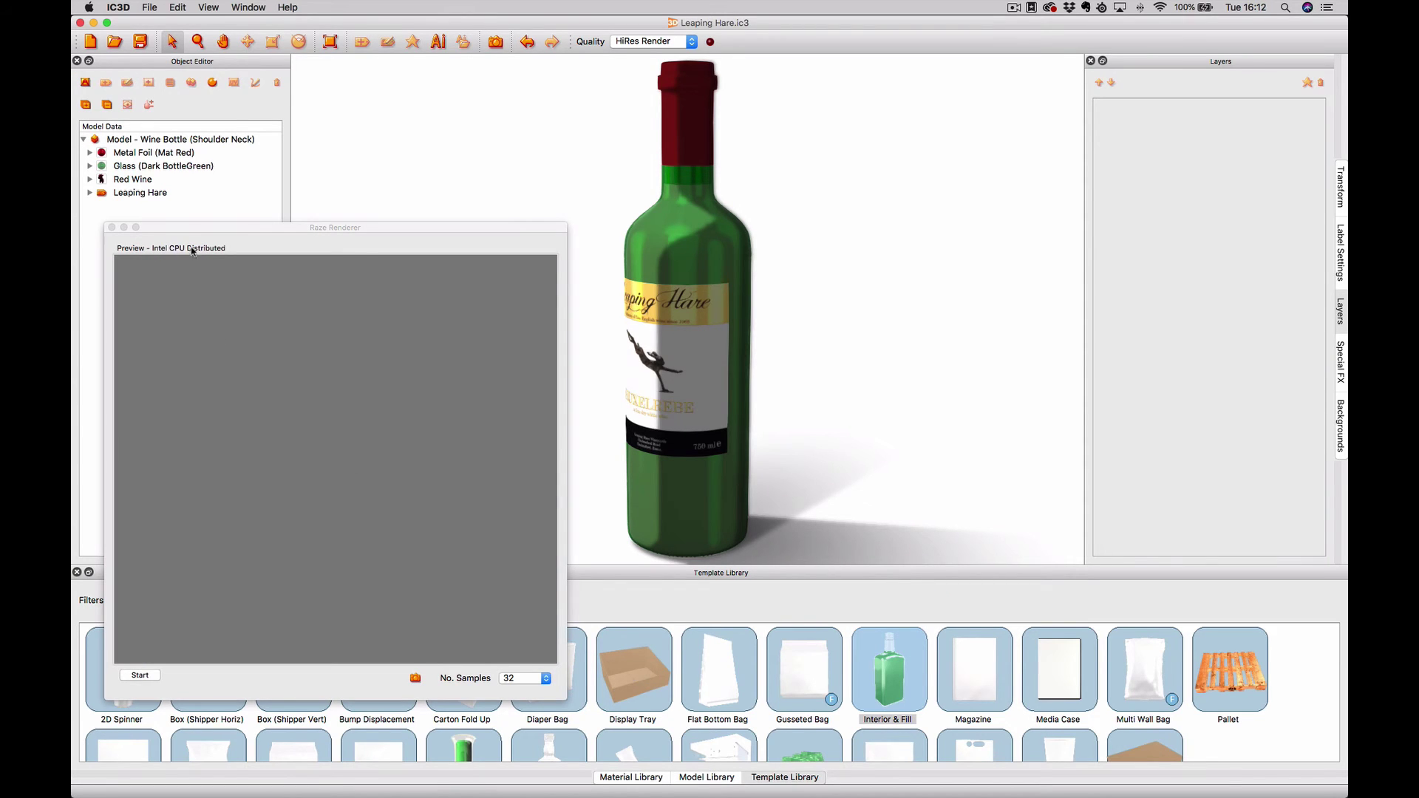
- Start the distributed preview render of the bottle and check its progress in the remote renderer's enlarged status log
{"action": "left_click", "coordinate": [141, 675]}
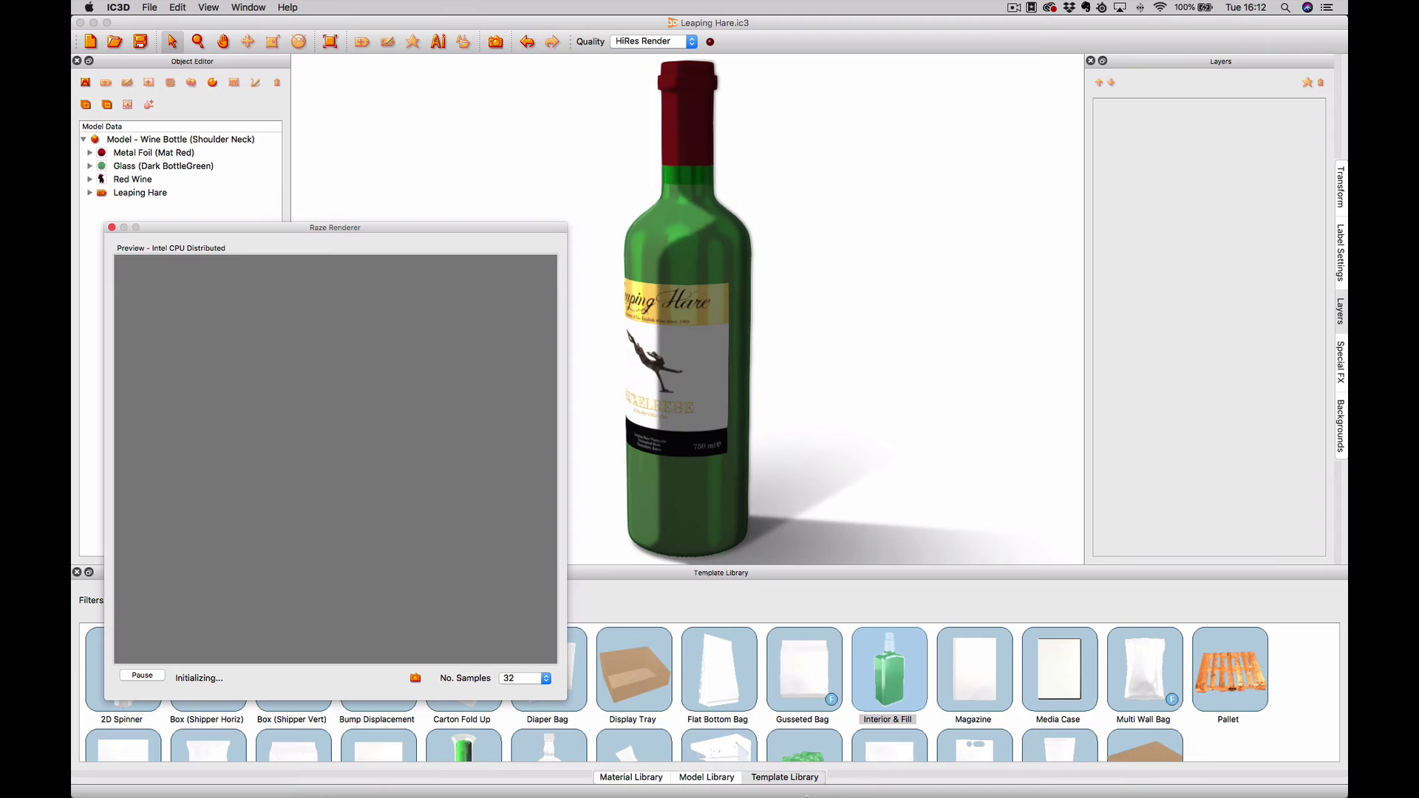
{"action": "left_click", "coordinate": [834, 784]}
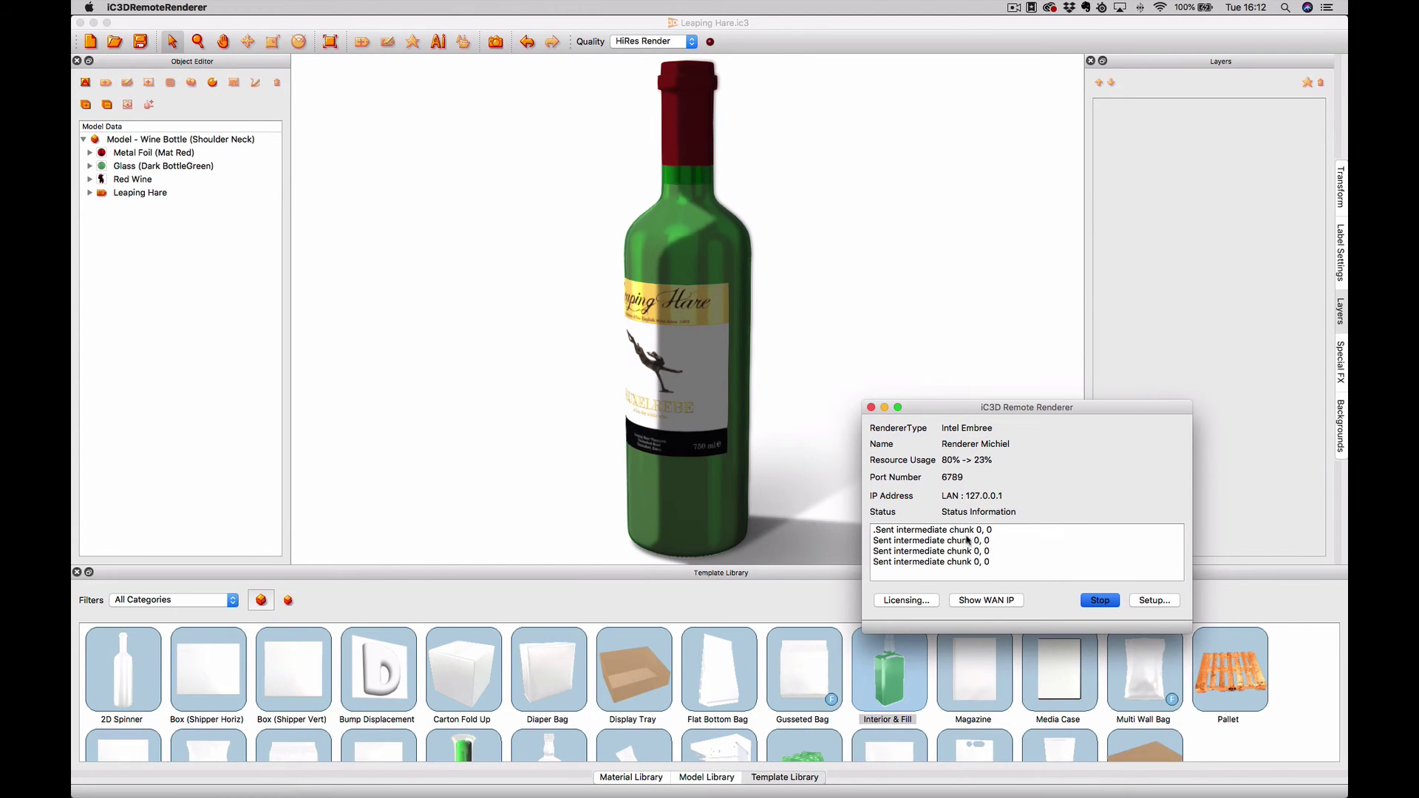
{"action": "left_click_drag", "start_coordinate": [1017, 397], "coordinate": [1017, 260]}
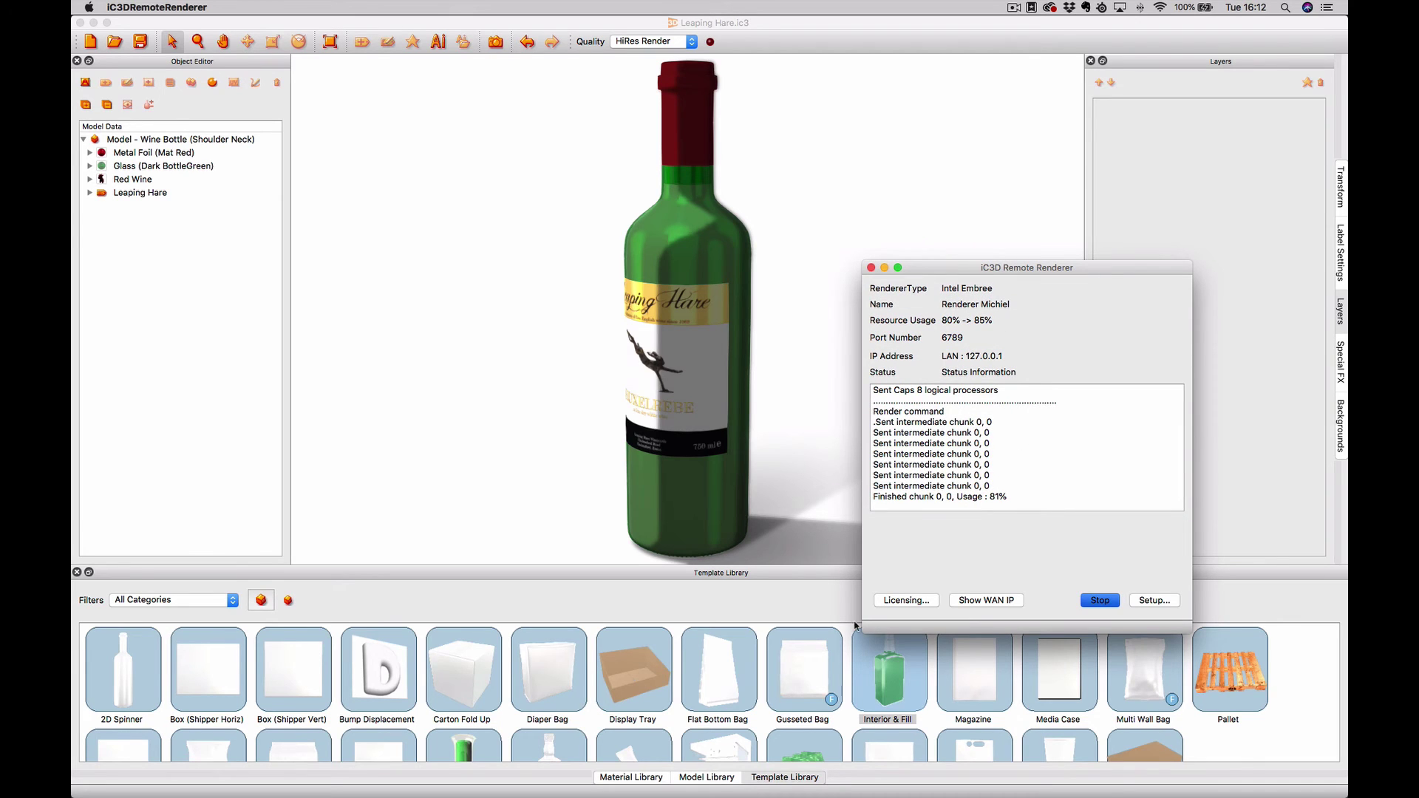
{"action": "left_click", "coordinate": [810, 361]}
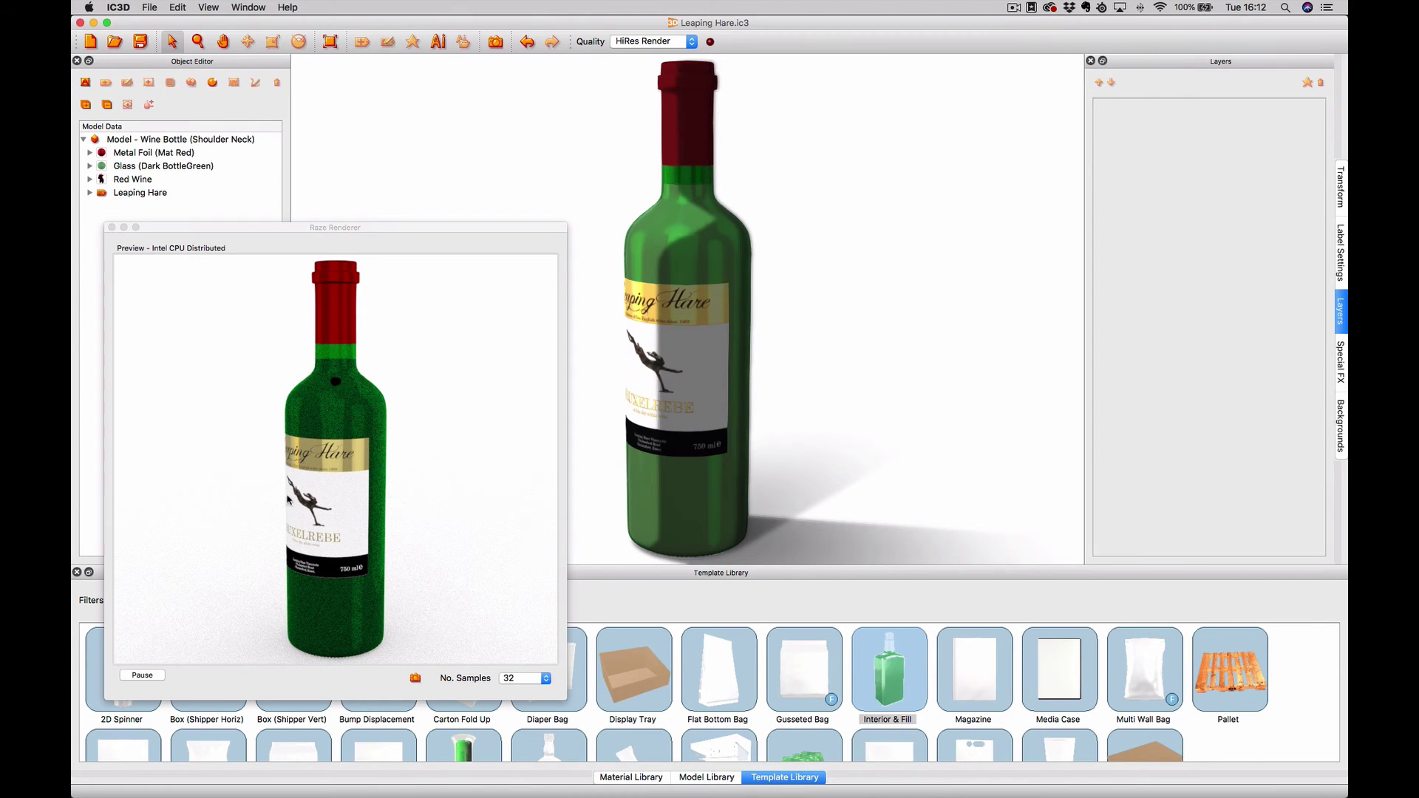
- Pause the preview render and open the Hi-Res Image export settings, keeping Raze Raytracer as the output renderer
{"action": "left_click", "coordinate": [158, 677]}
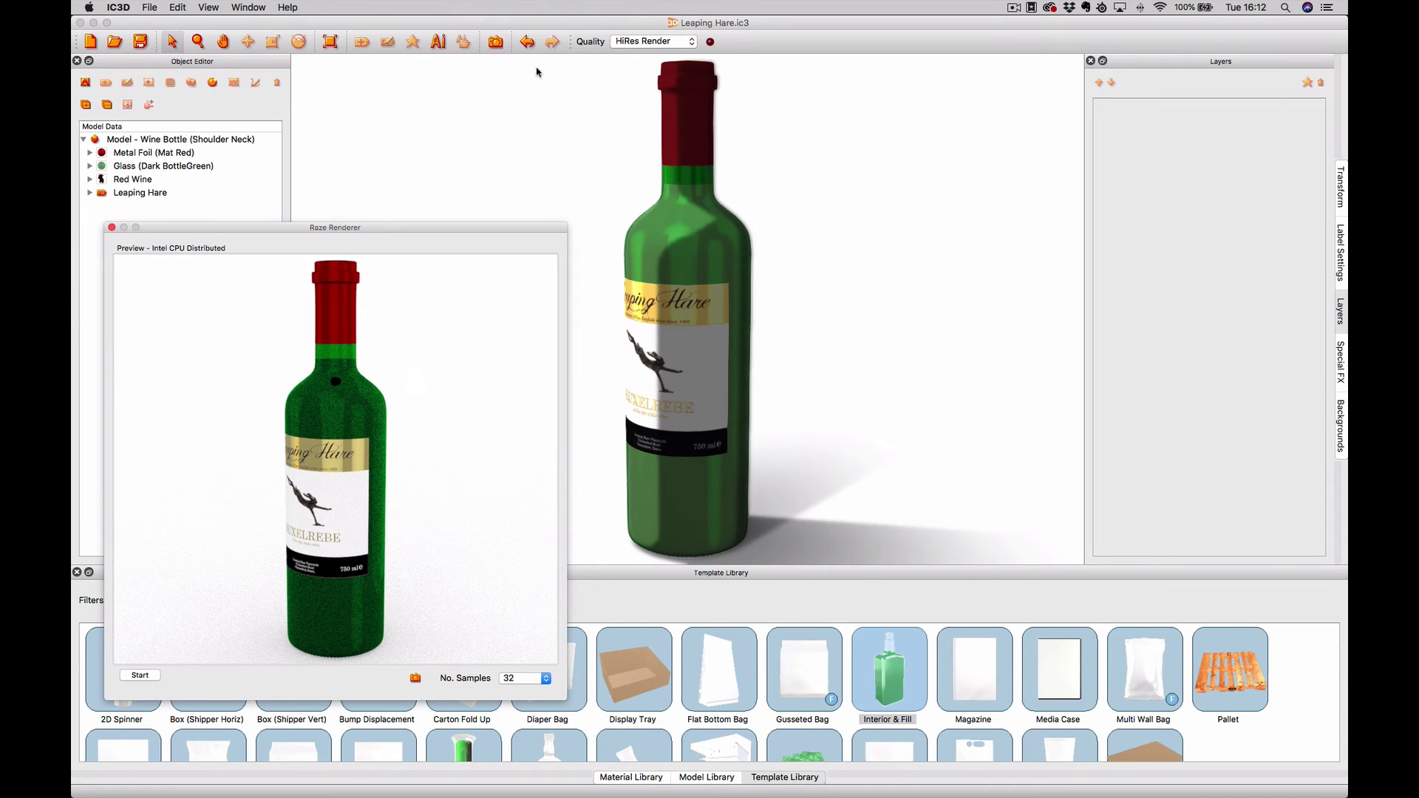
{"action": "left_click", "coordinate": [119, 8]}
{"action": "mouse_move", "coordinate": [163, 6]}
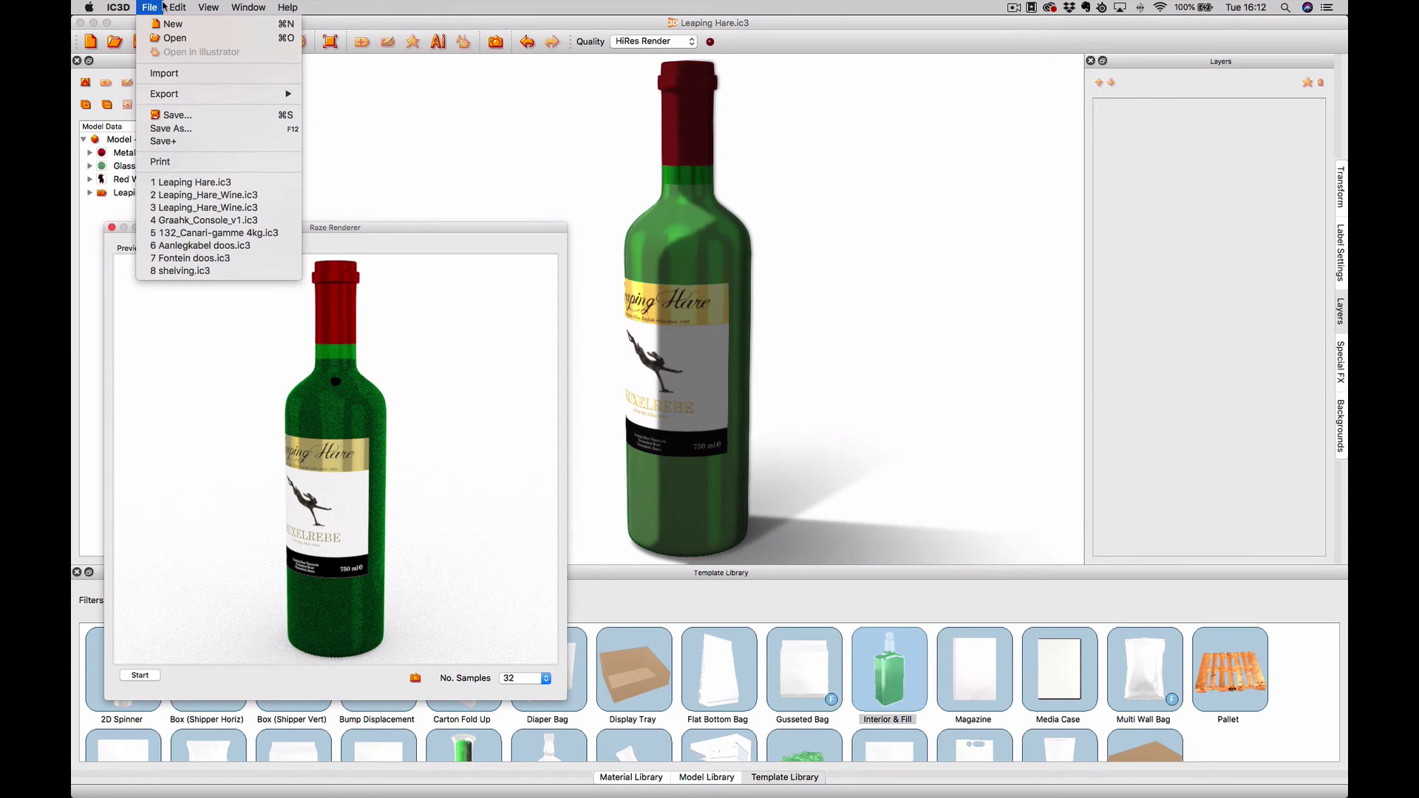
{"action": "mouse_move", "coordinate": [164, 93]}
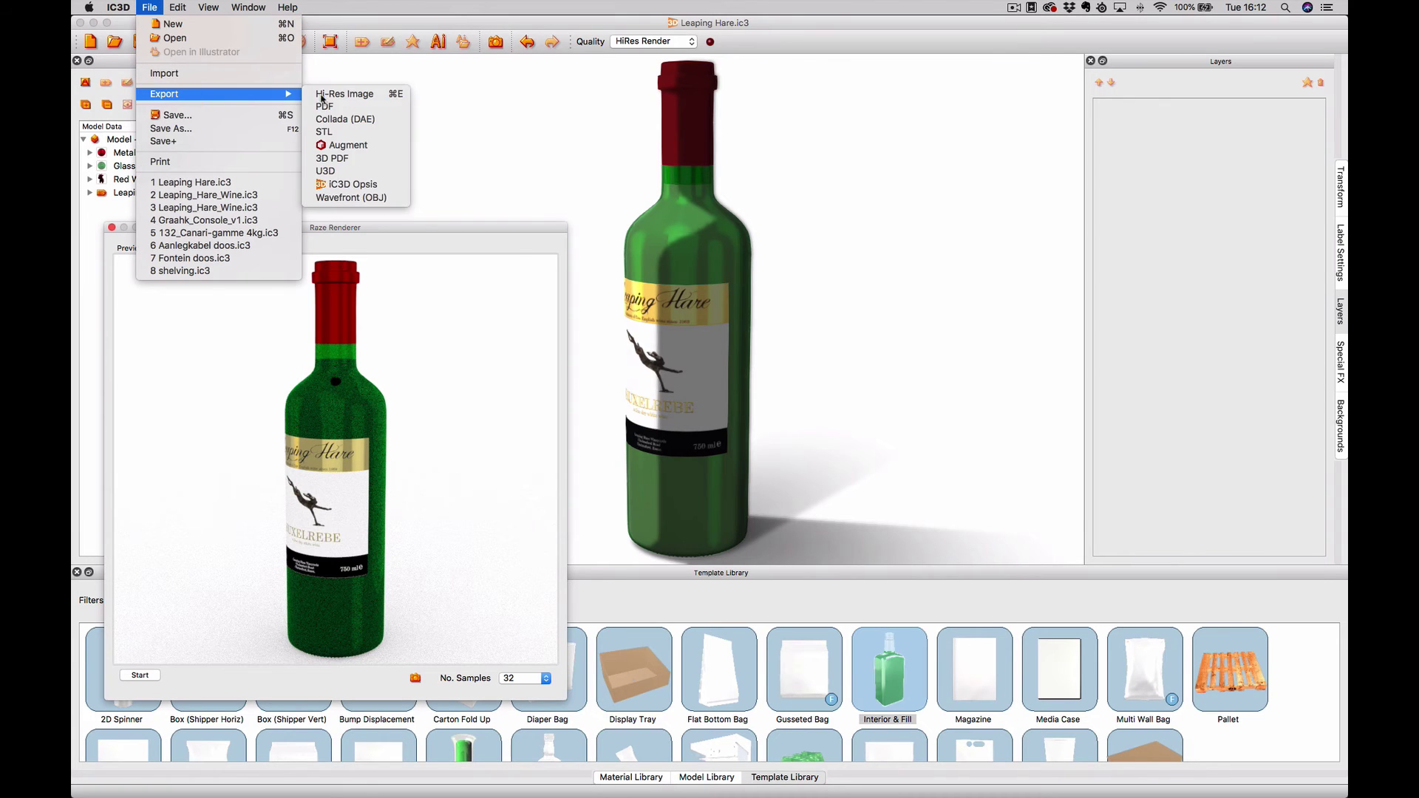
{"action": "left_click", "coordinate": [367, 96]}
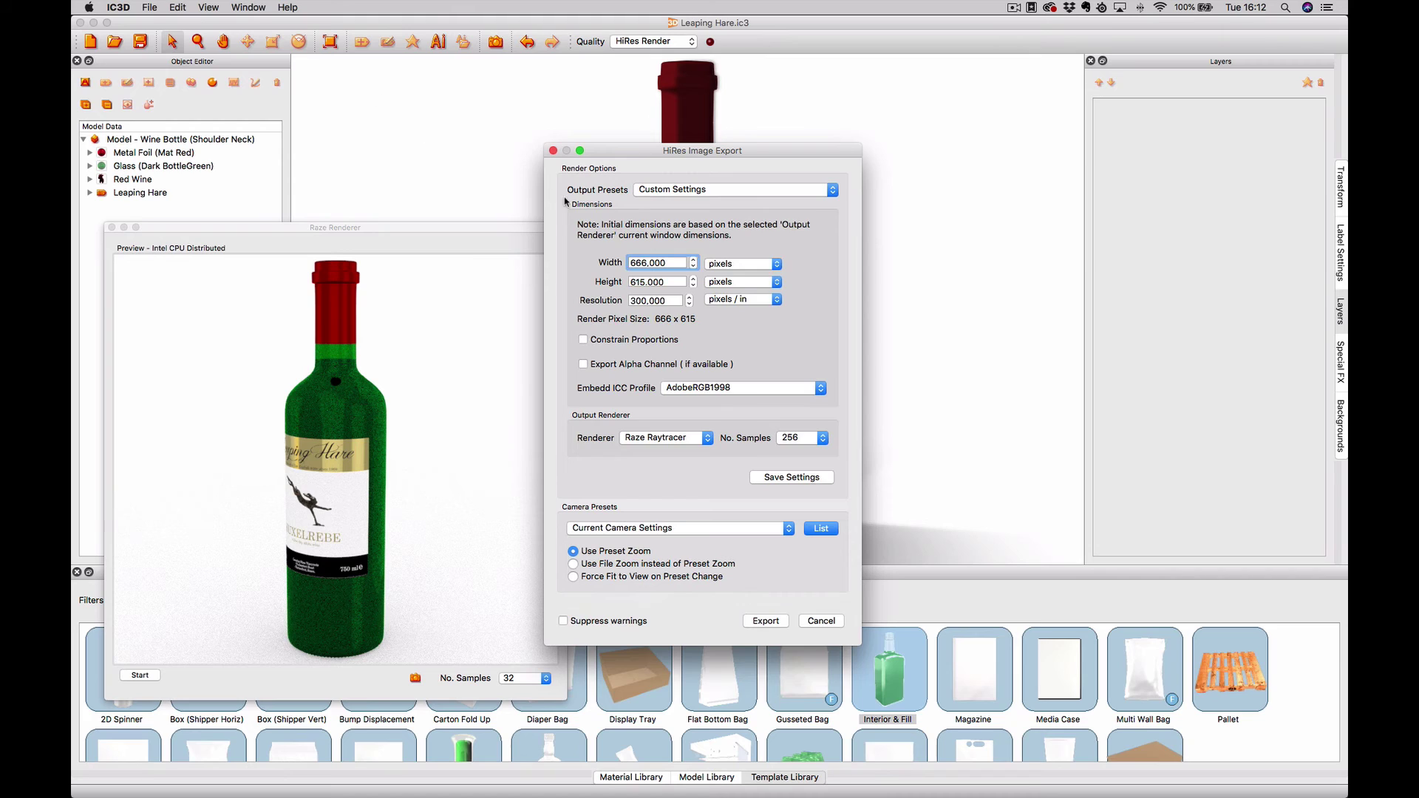
{"action": "left_click", "coordinate": [656, 441]}
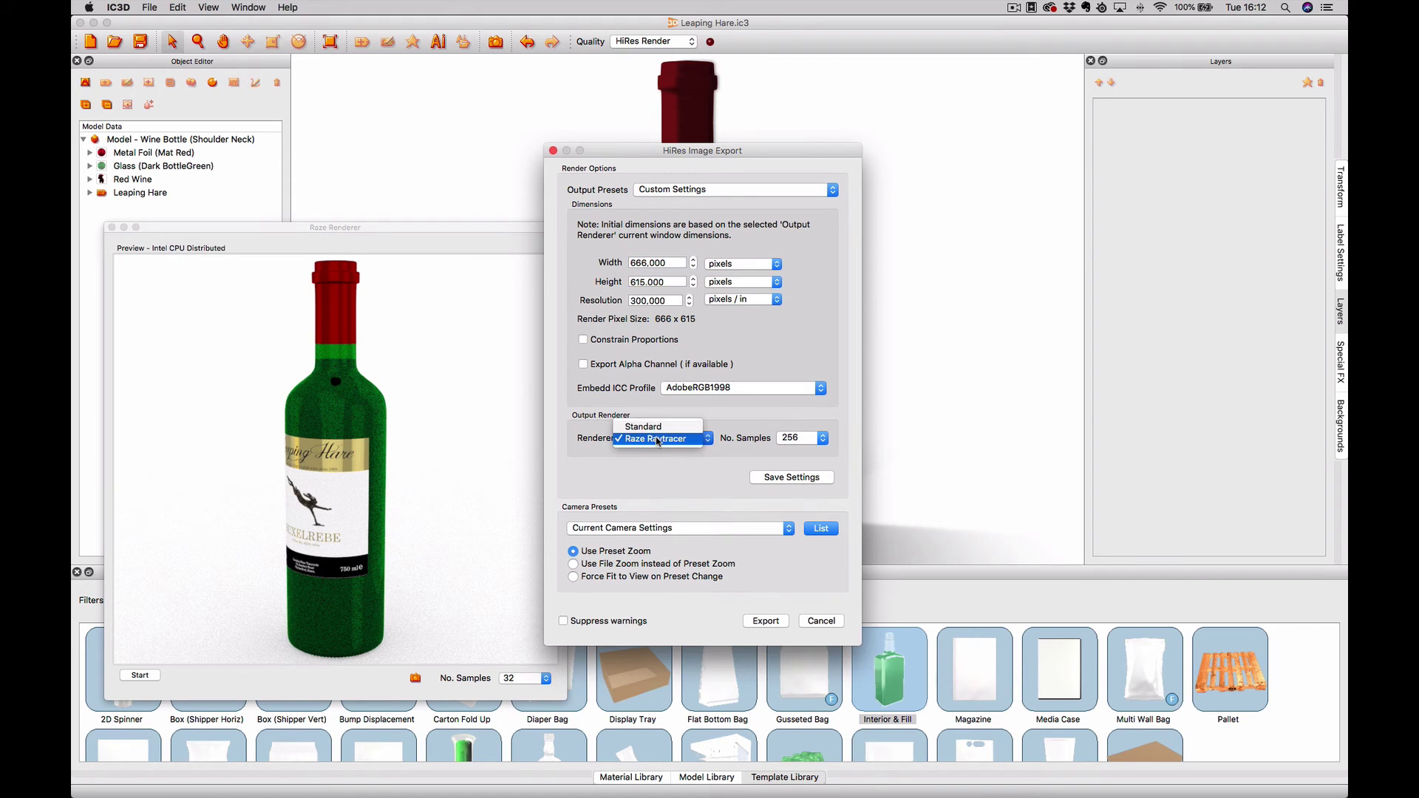
{"action": "left_click", "coordinate": [671, 415]}
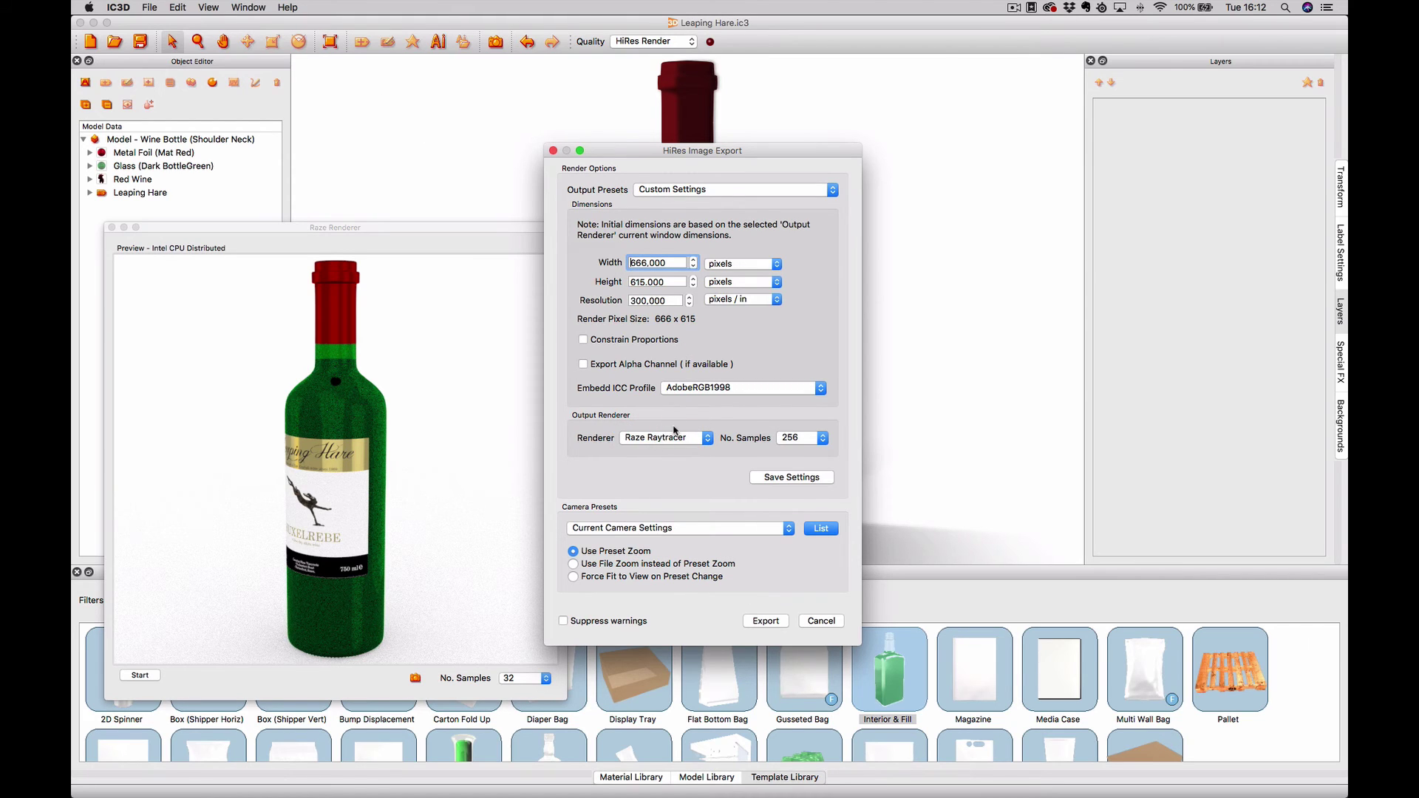
- Set the export image to 800 pixels wide and 1000 pixels high
{"action": "left_click_drag", "start_coordinate": [669, 262], "coordinate": [619, 264]}
{"action": "type", "text": "8"}
{"action": "key", "text": "Tab"}
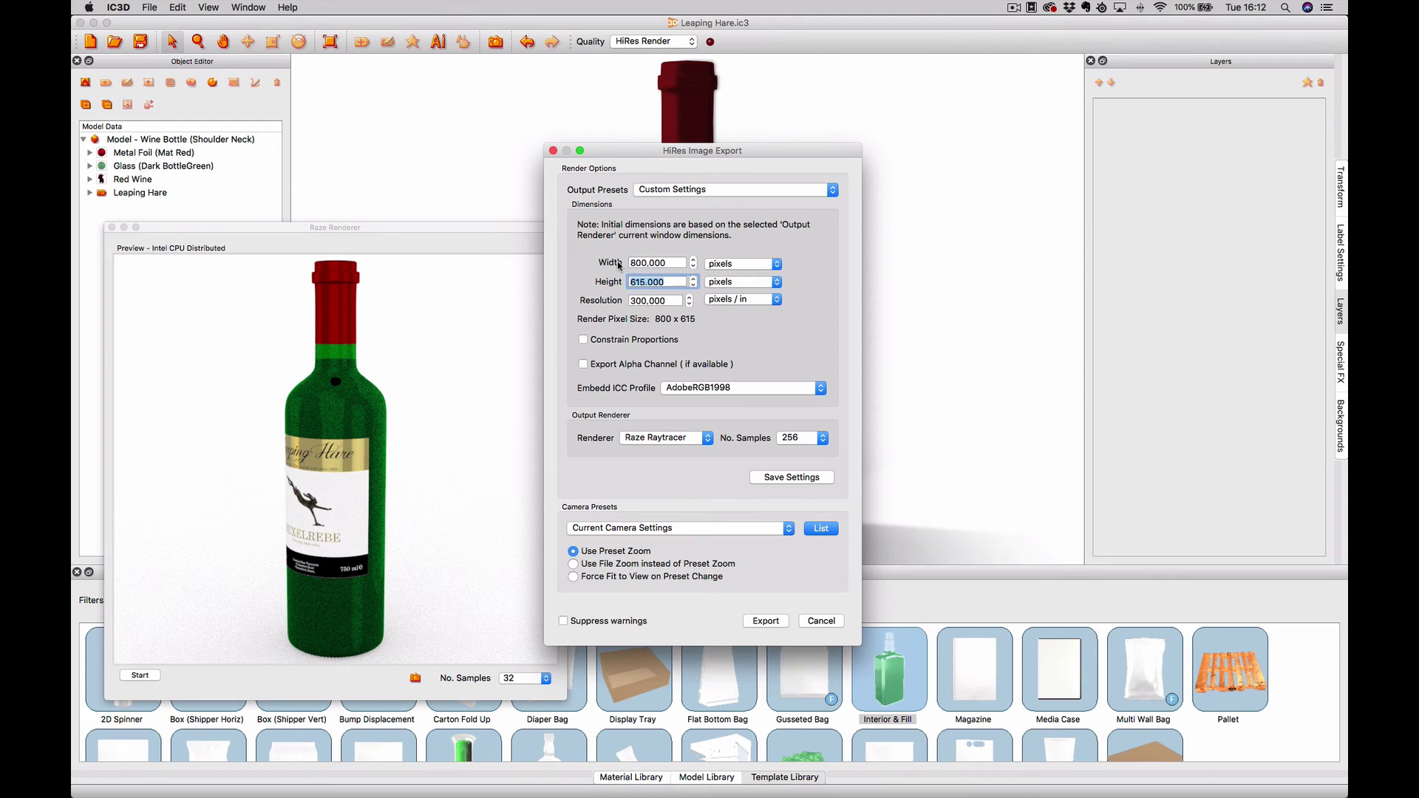
{"action": "type", "text": "10"}
{"action": "key", "text": "Tab"}
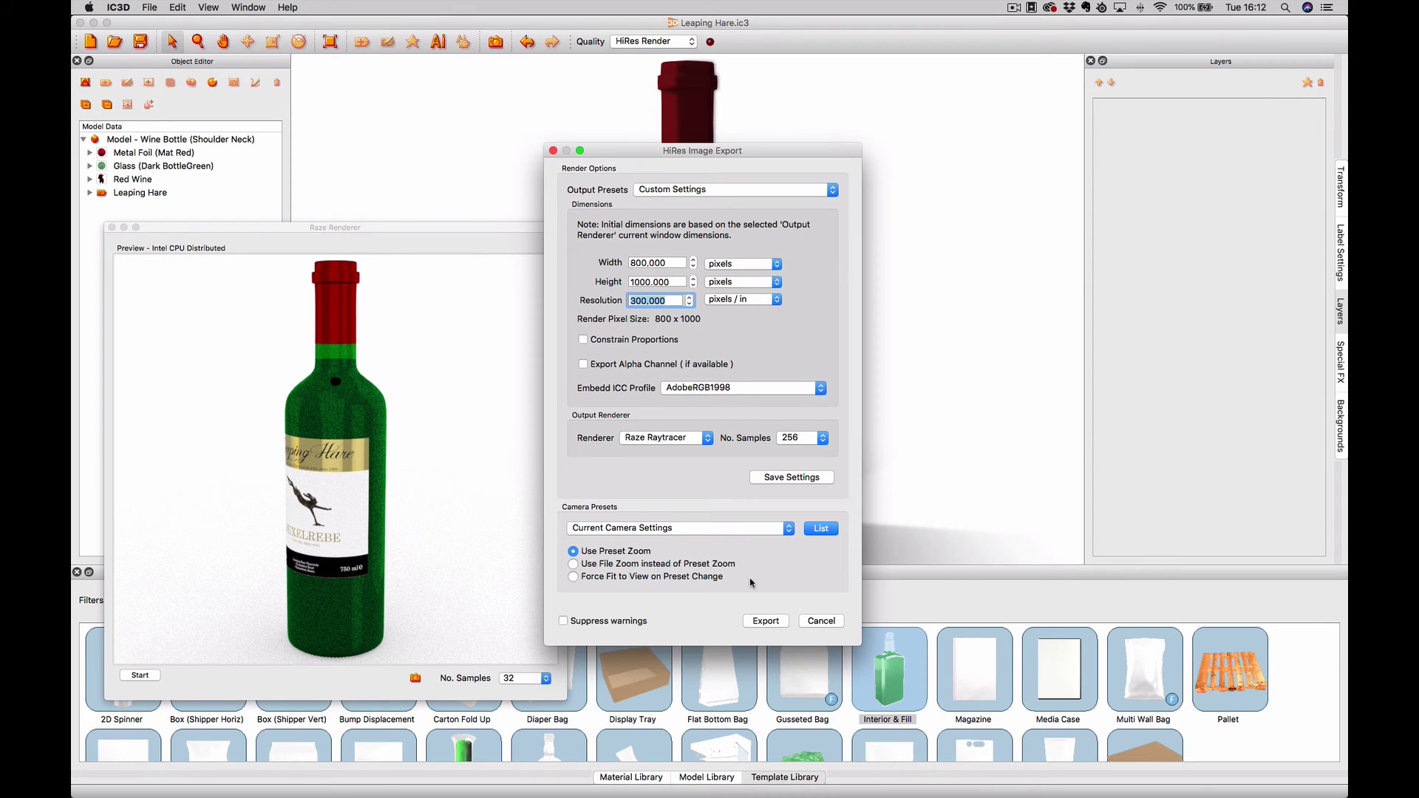
- Export the bottle image as a JPEG named Wine and agree to have the output processed by the Render Manager
{"action": "left_click", "coordinate": [765, 620]}
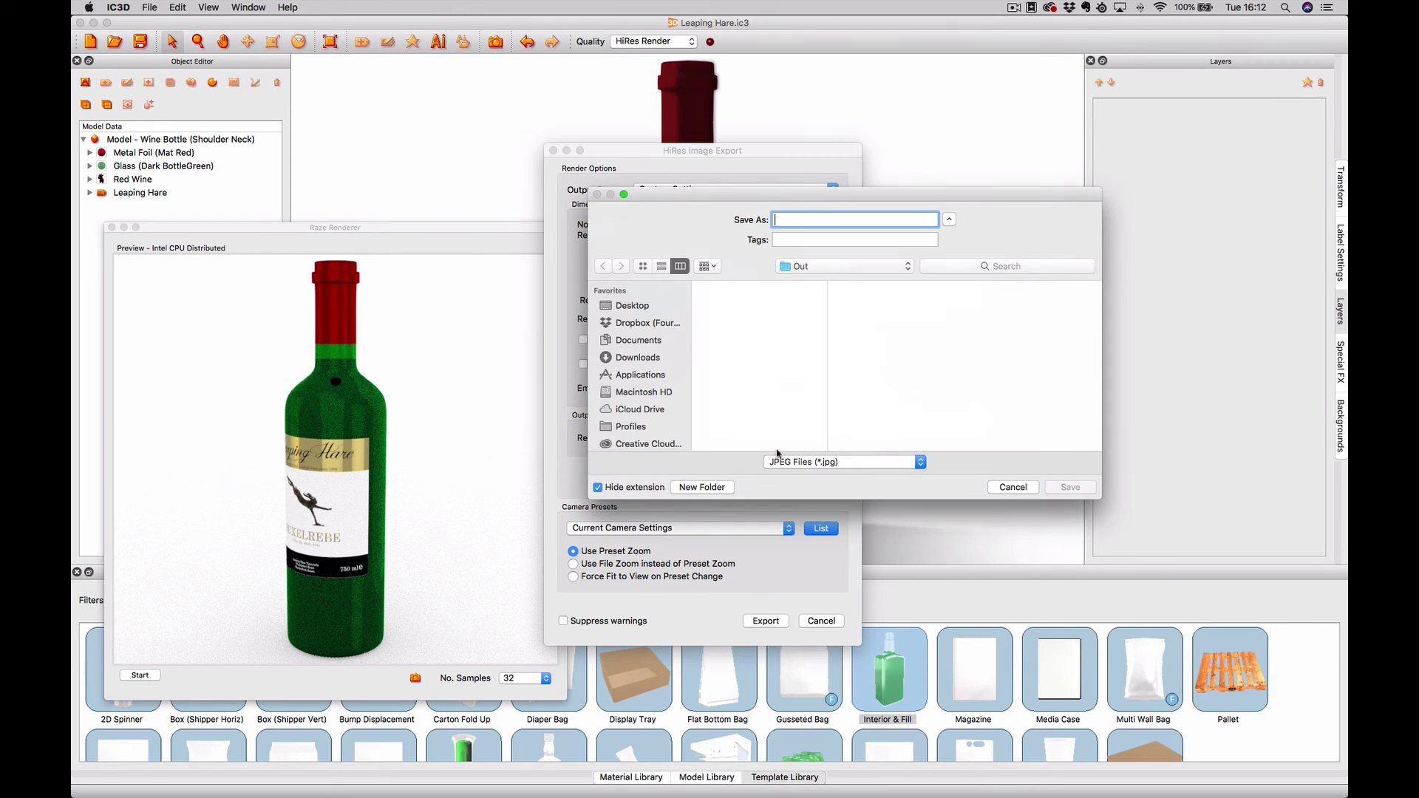
{"action": "type", "text": "Wine"}
{"action": "left_click", "coordinate": [1048, 489]}
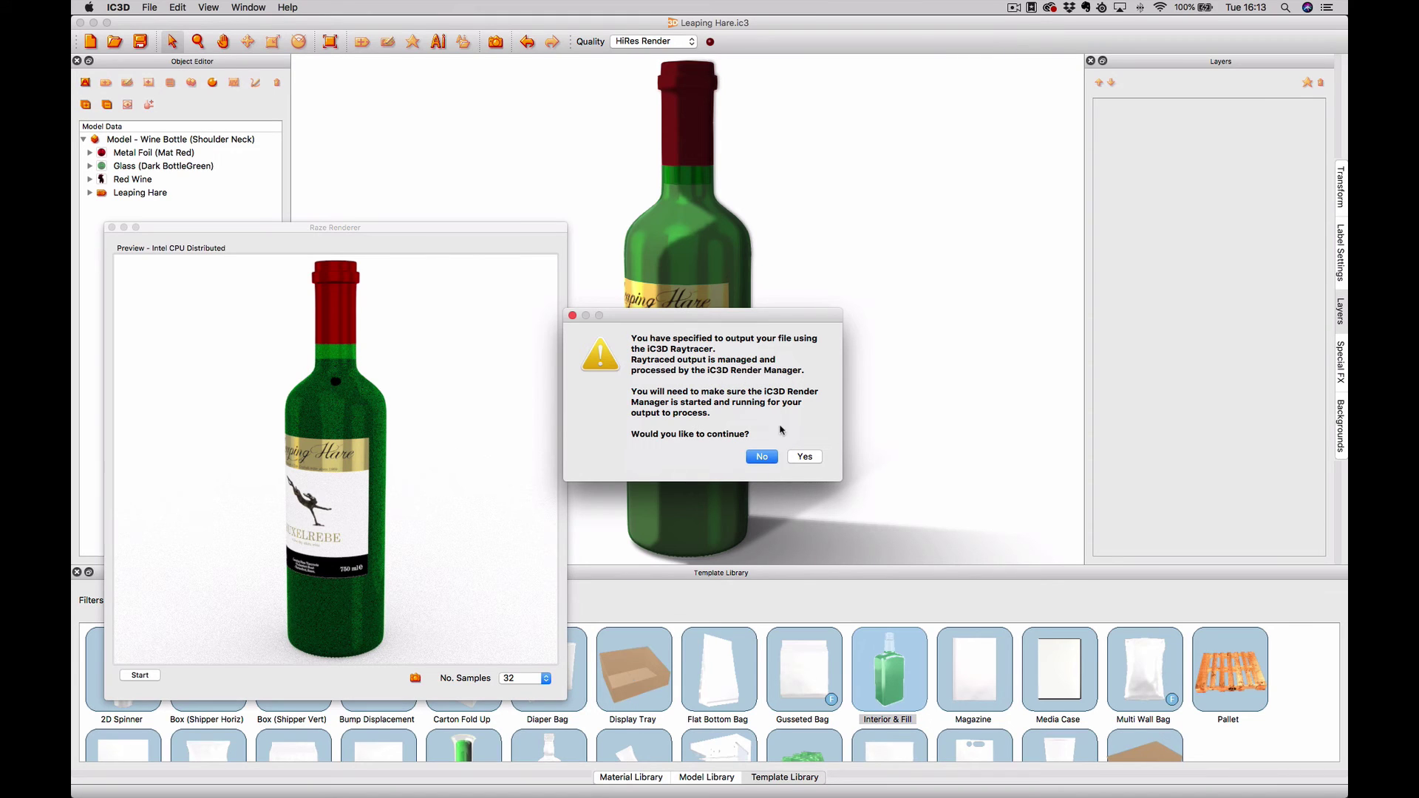
{"action": "left_click", "coordinate": [804, 455]}
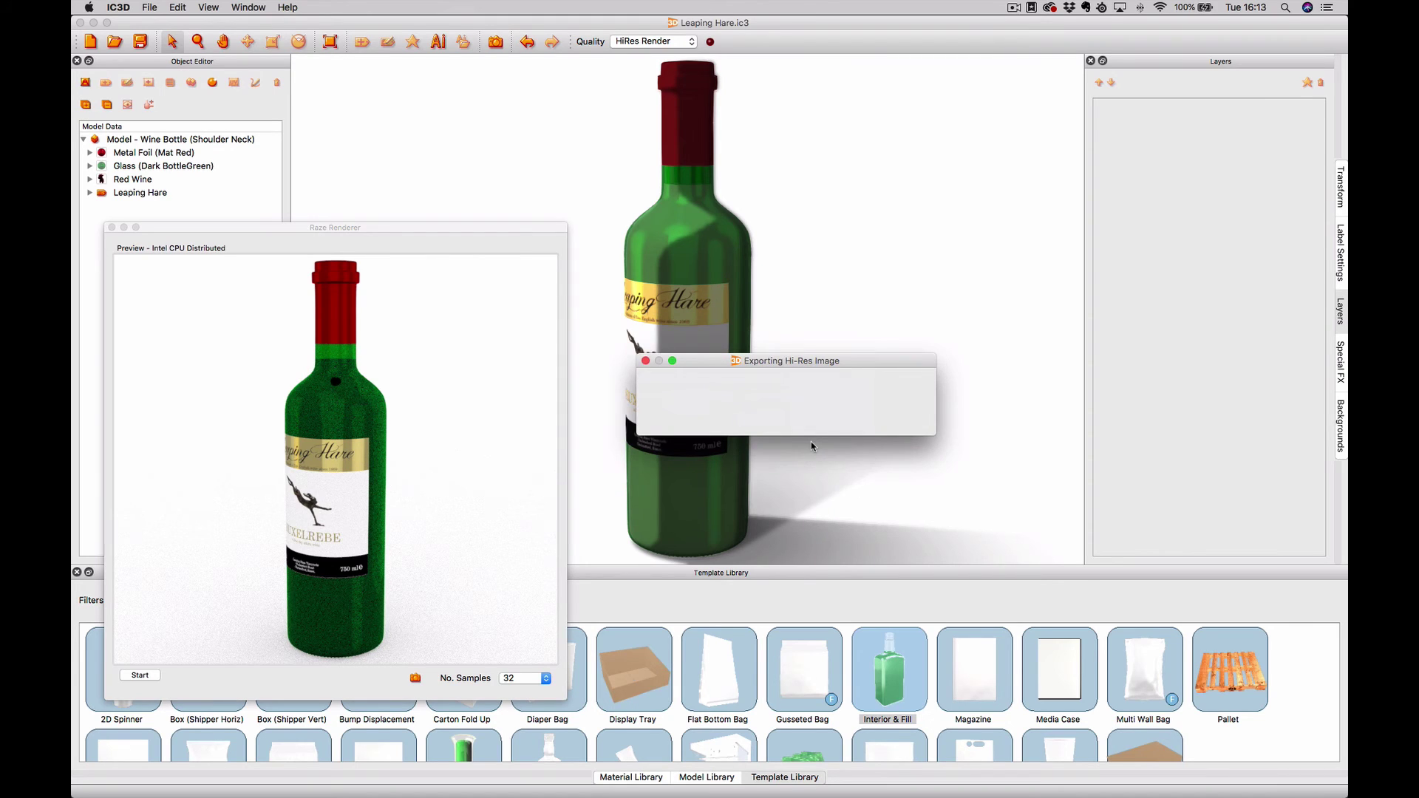
- Launch iC3DRenderManager, select the Leaping Hare job, and pause and restart its rendering
{"action": "key", "text": "F4"}
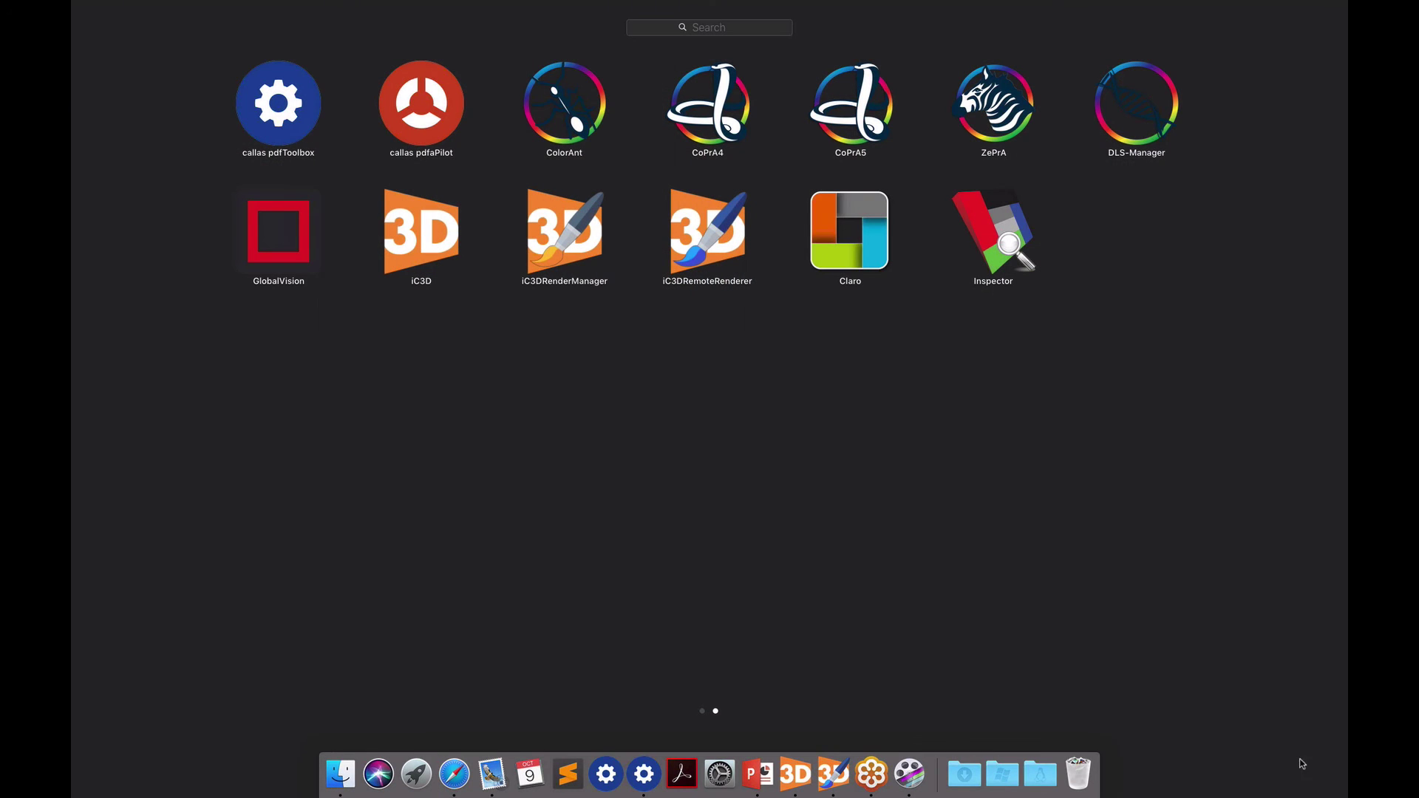
{"action": "left_click", "coordinate": [568, 244]}
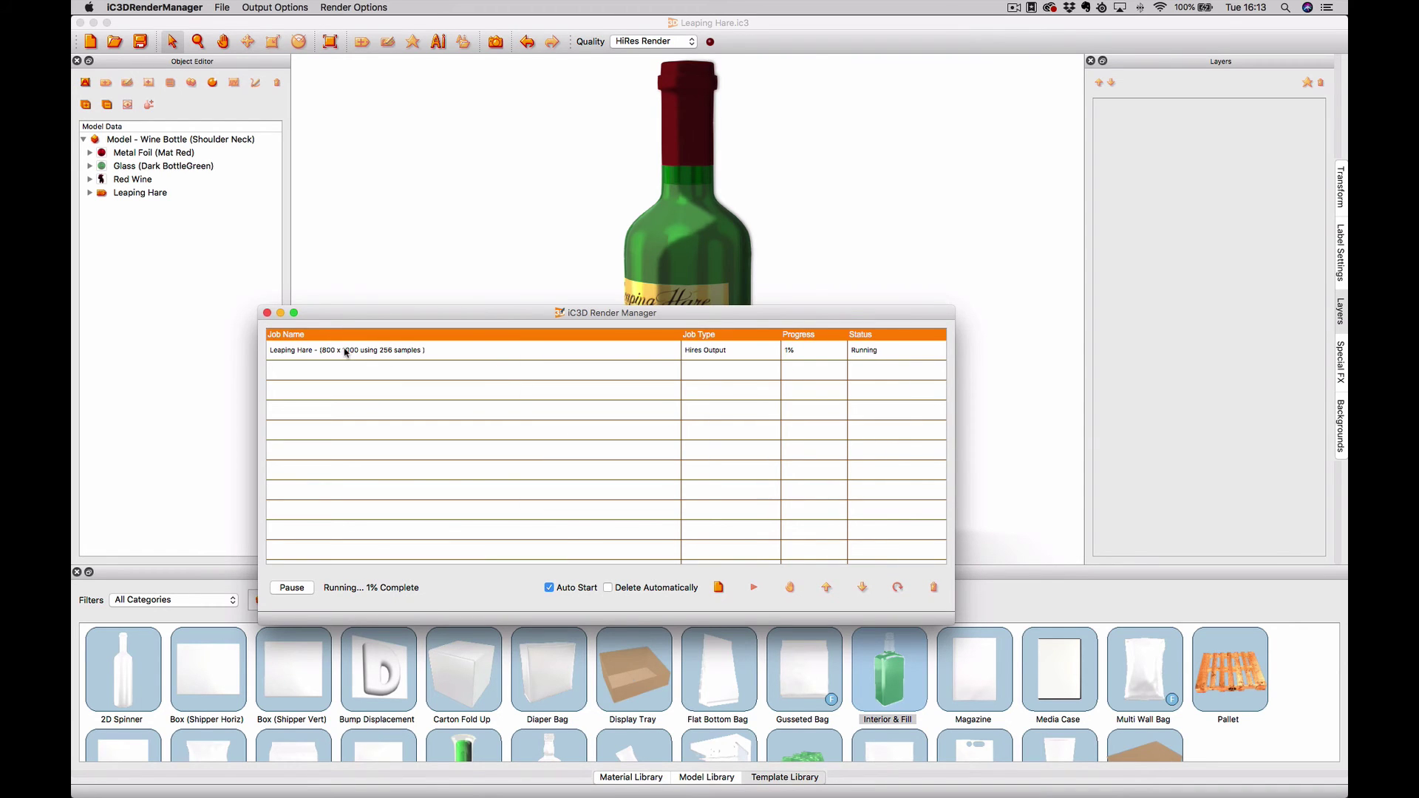
{"action": "left_click", "coordinate": [367, 357]}
{"action": "left_click", "coordinate": [304, 587]}
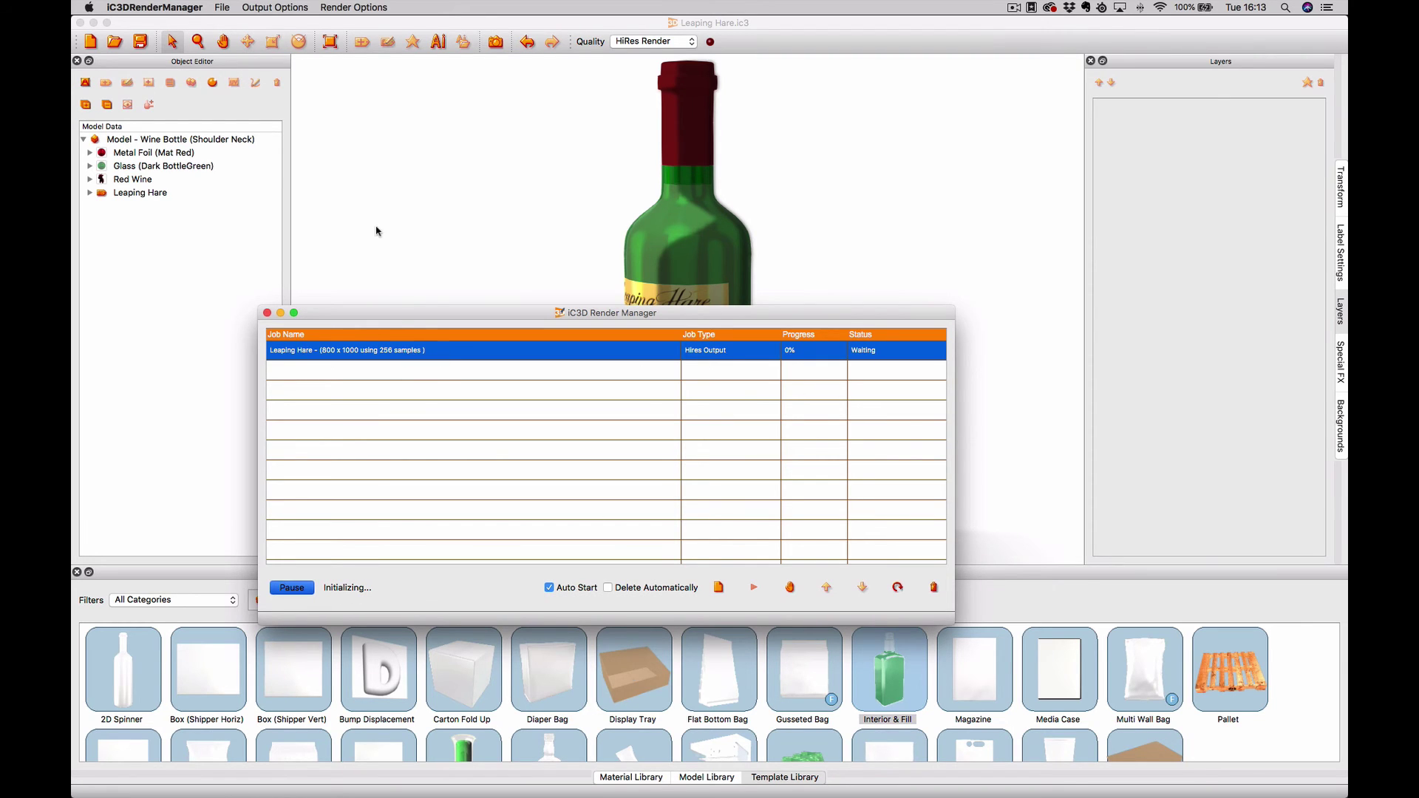
- Set the Render Manager's Raze Renderer Type to Distributed Renderer in its raytracer setup
{"action": "left_click", "coordinate": [181, 9]}
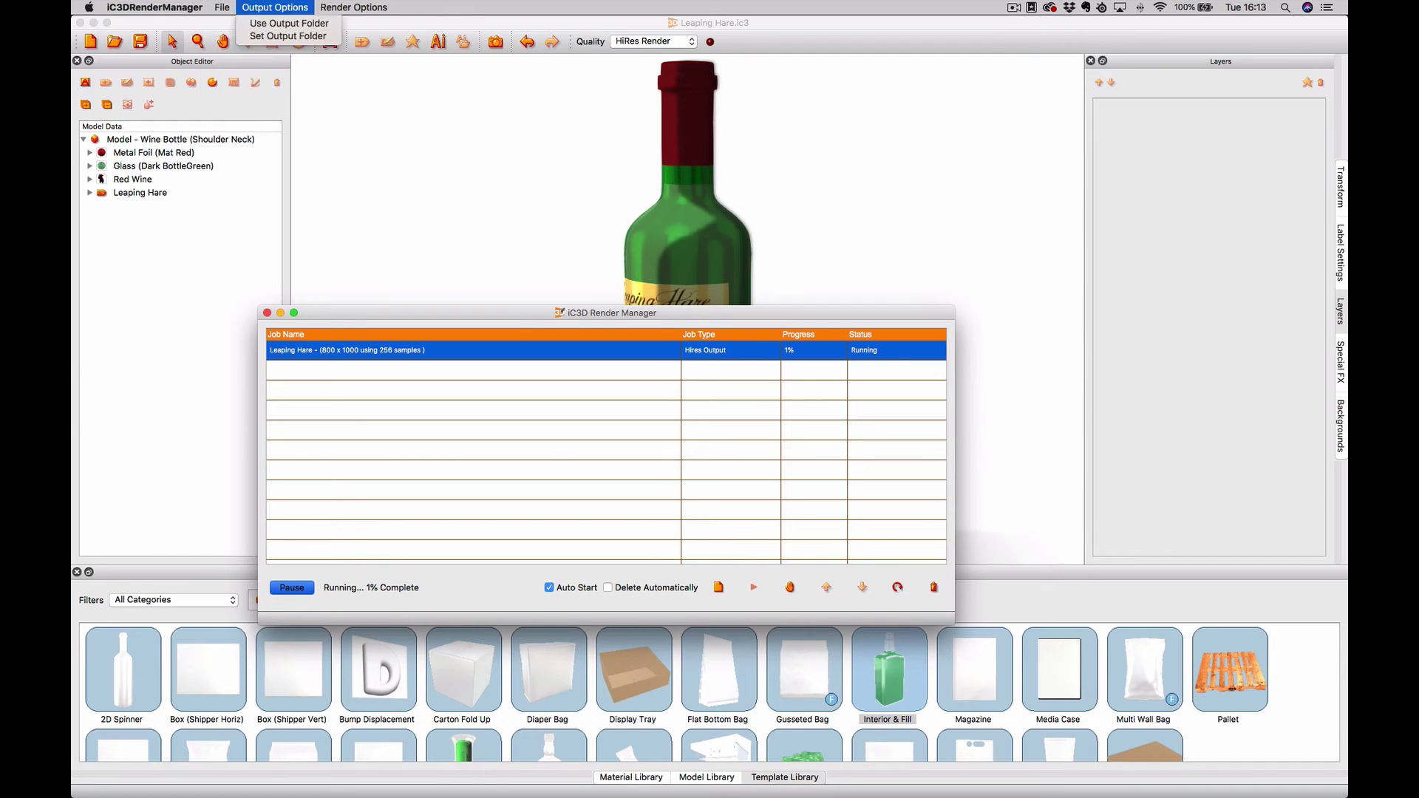
{"action": "left_click", "coordinate": [361, 23]}
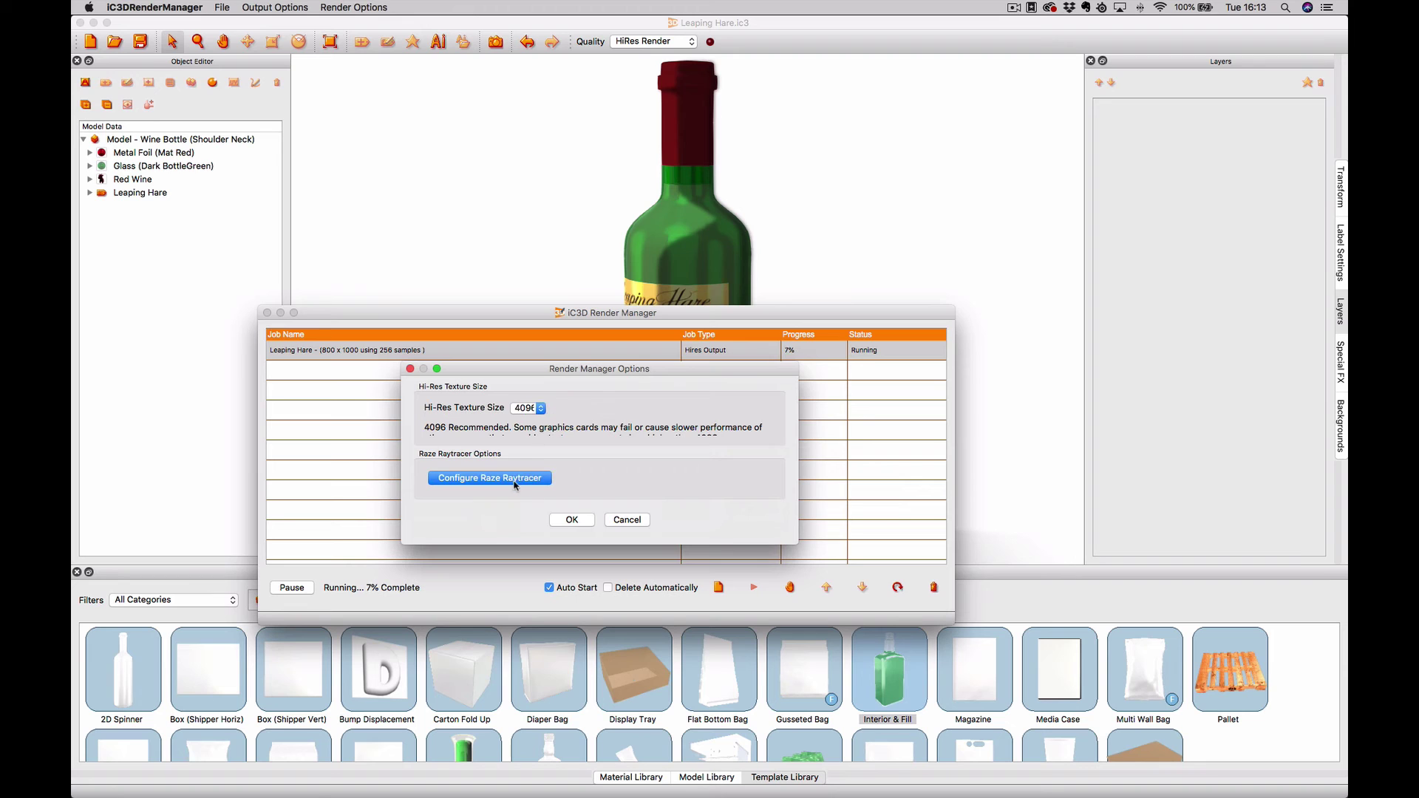
{"action": "left_click", "coordinate": [515, 481]}
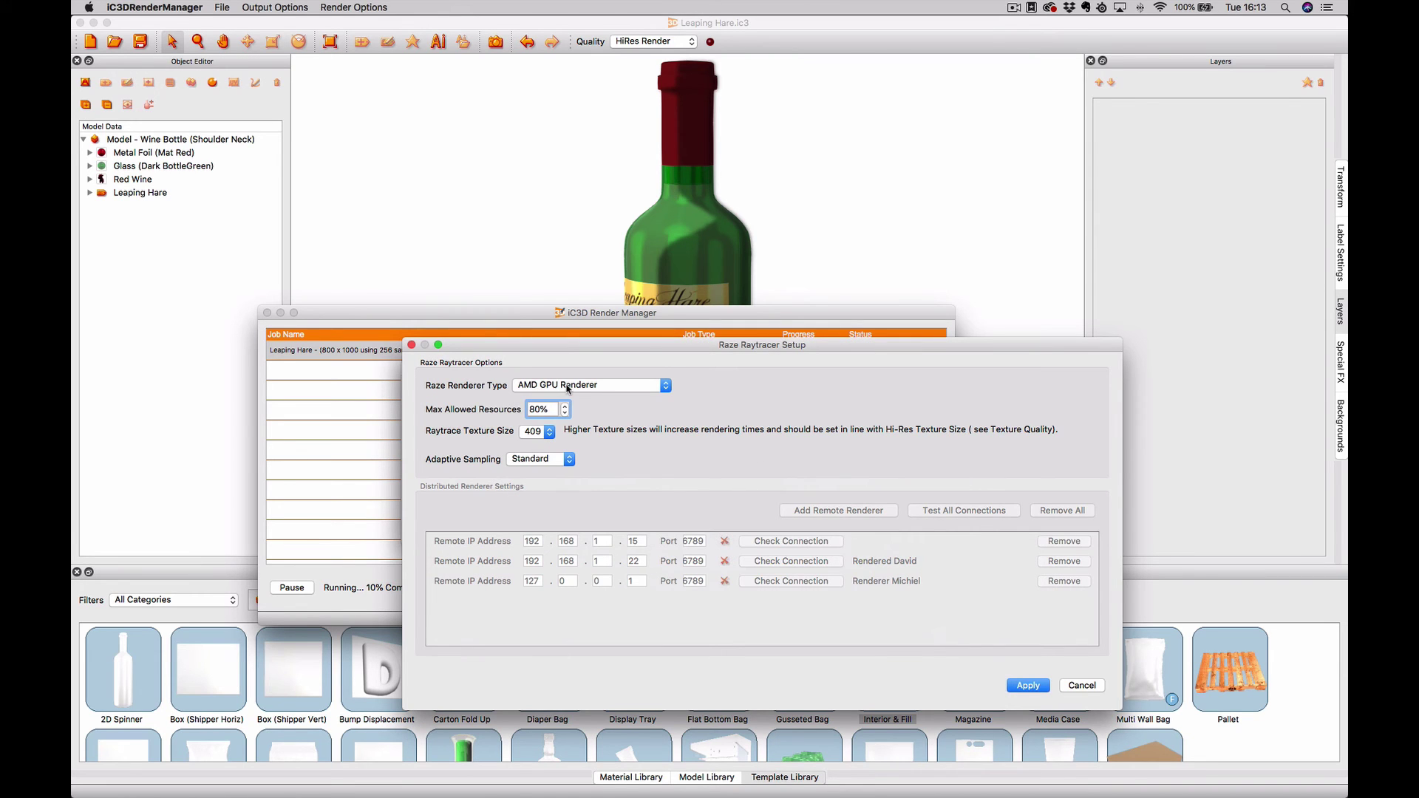
{"action": "left_click", "coordinate": [581, 385]}
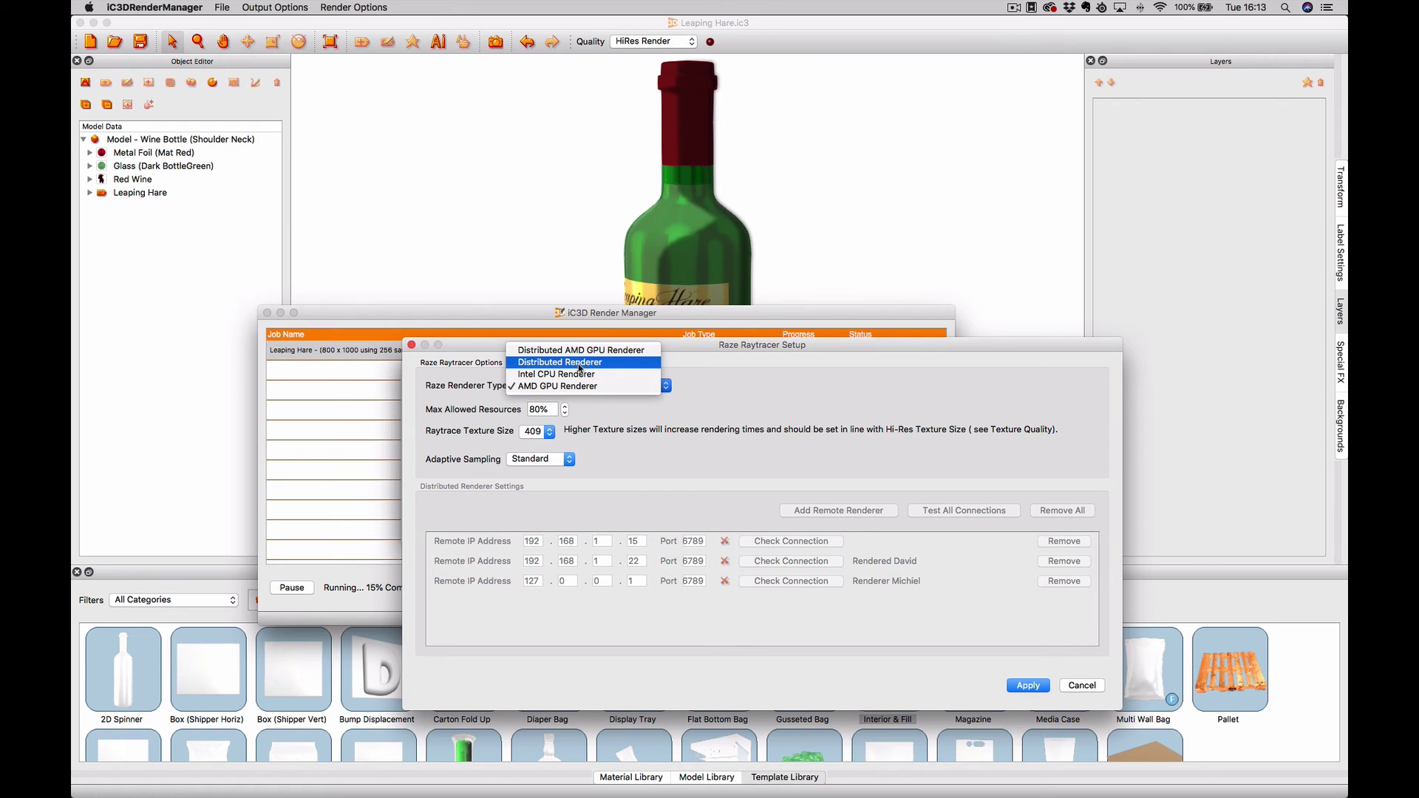
{"action": "left_click", "coordinate": [578, 362]}
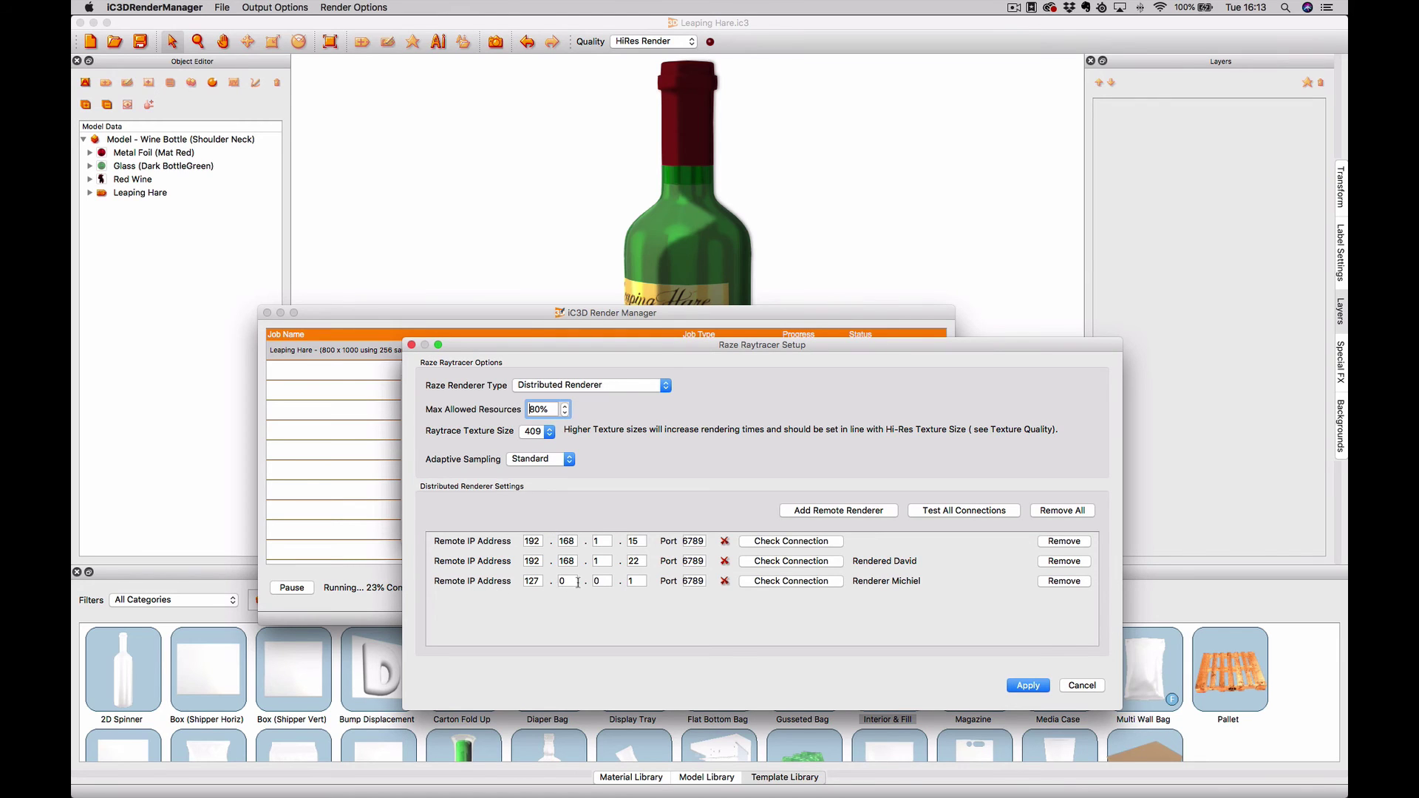
- Check the connection to the remote renderer at 127.0.0.1, apply the raytracer setup and confirm the Render Manager options
{"action": "left_click", "coordinate": [532, 581]}
{"action": "left_click", "coordinate": [829, 584]}
{"action": "left_click", "coordinate": [1022, 687]}
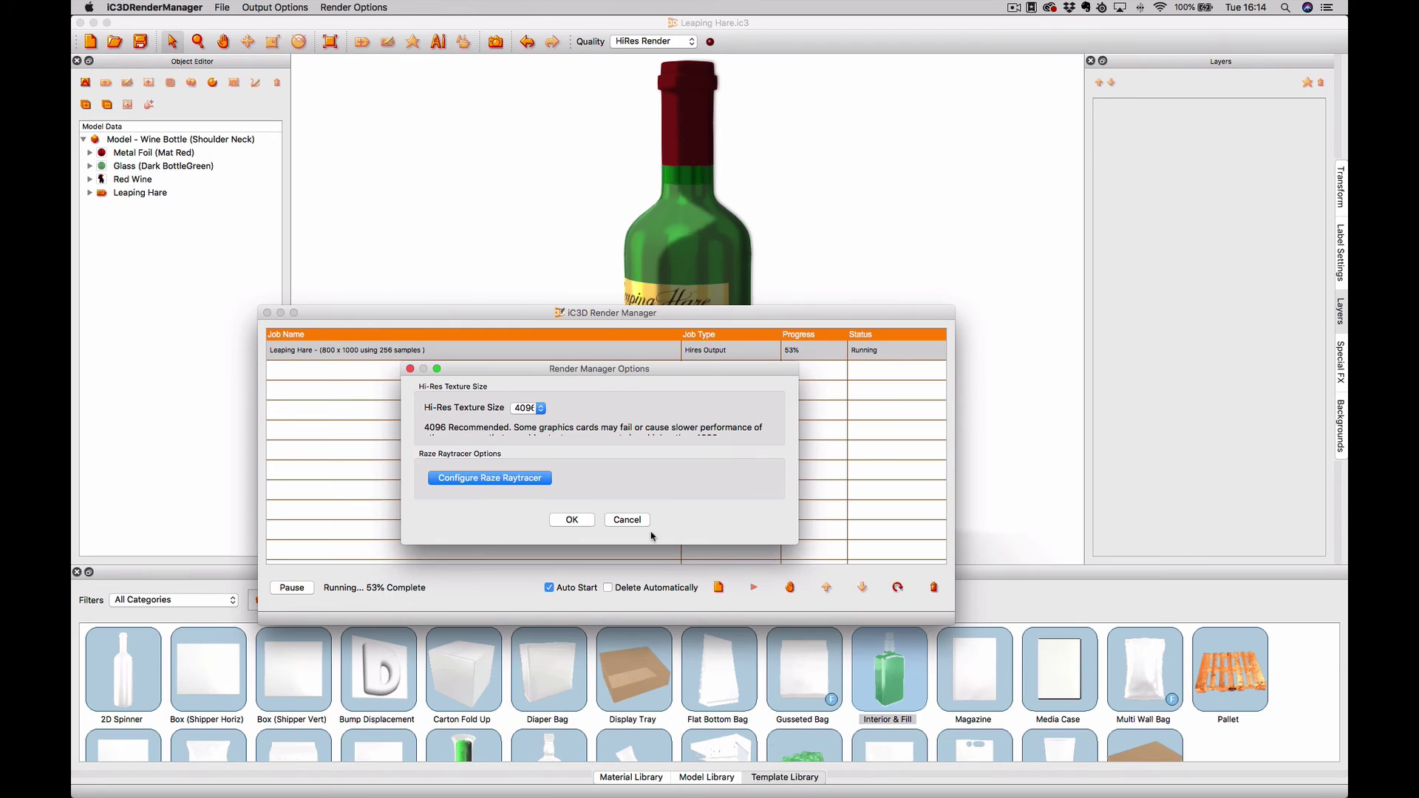
{"action": "left_click", "coordinate": [569, 520]}
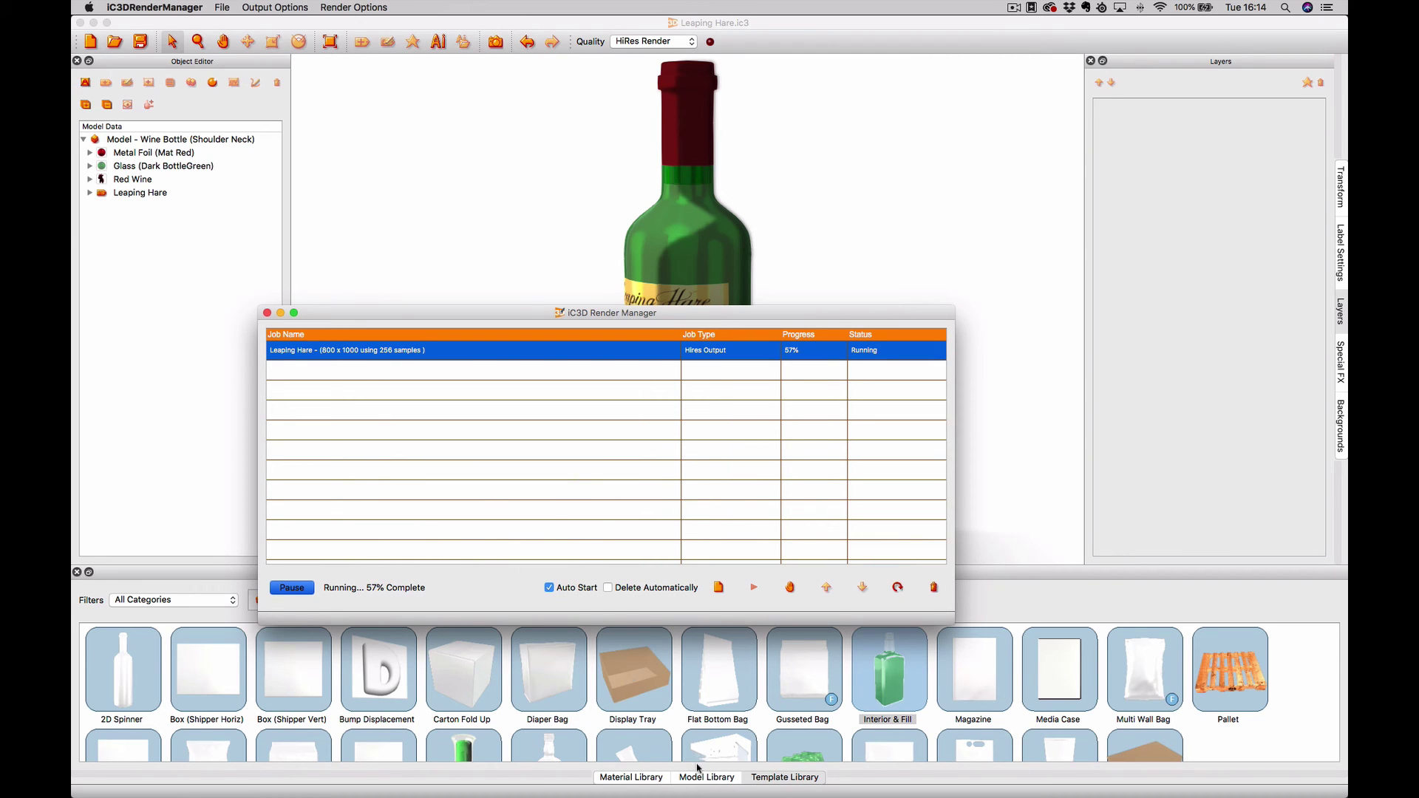
- Switch to iC3DRemoteRenderer and compare its latest status messages with the Leaping Hare job in the Render Manager
{"action": "mouse_move", "coordinate": [952, 794]}
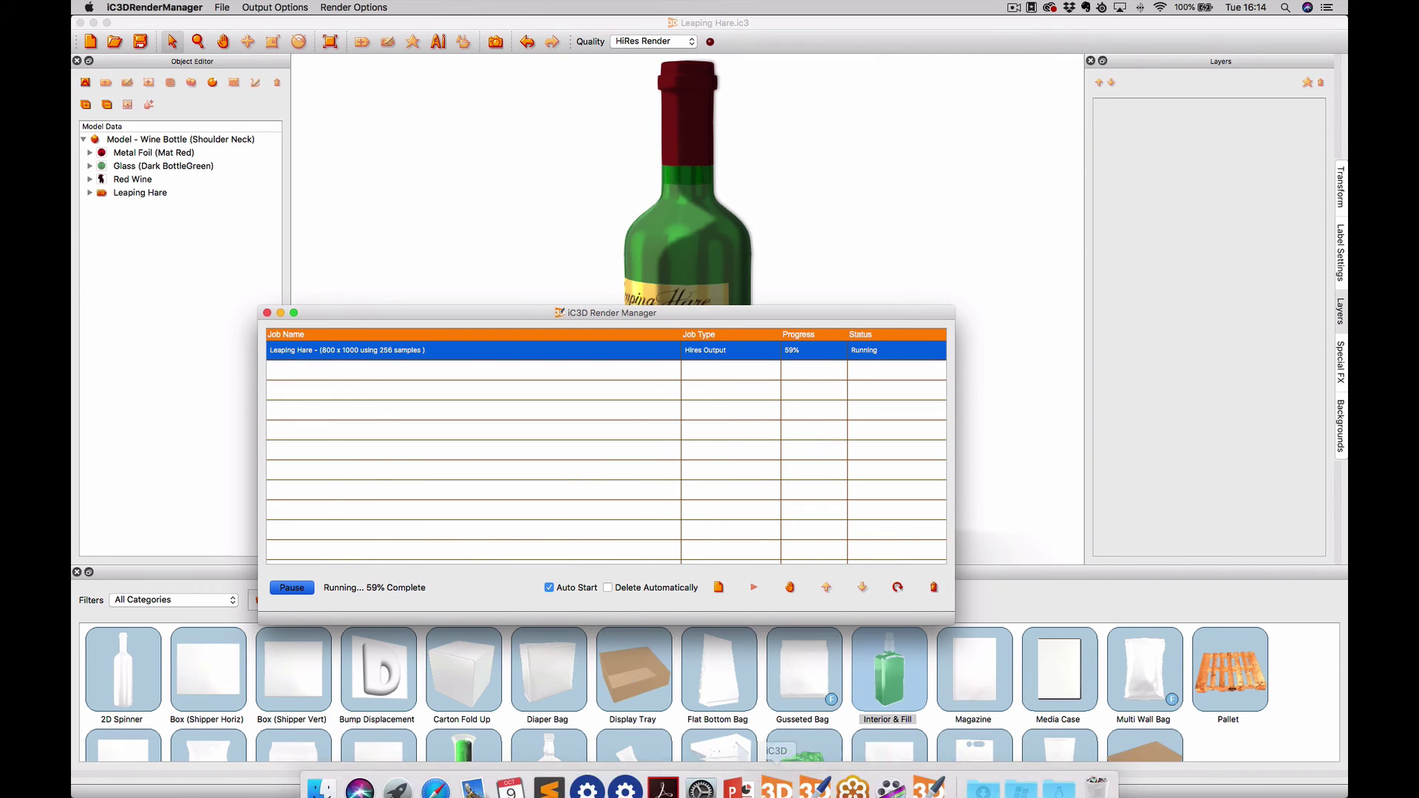
{"action": "left_click", "coordinate": [816, 776]}
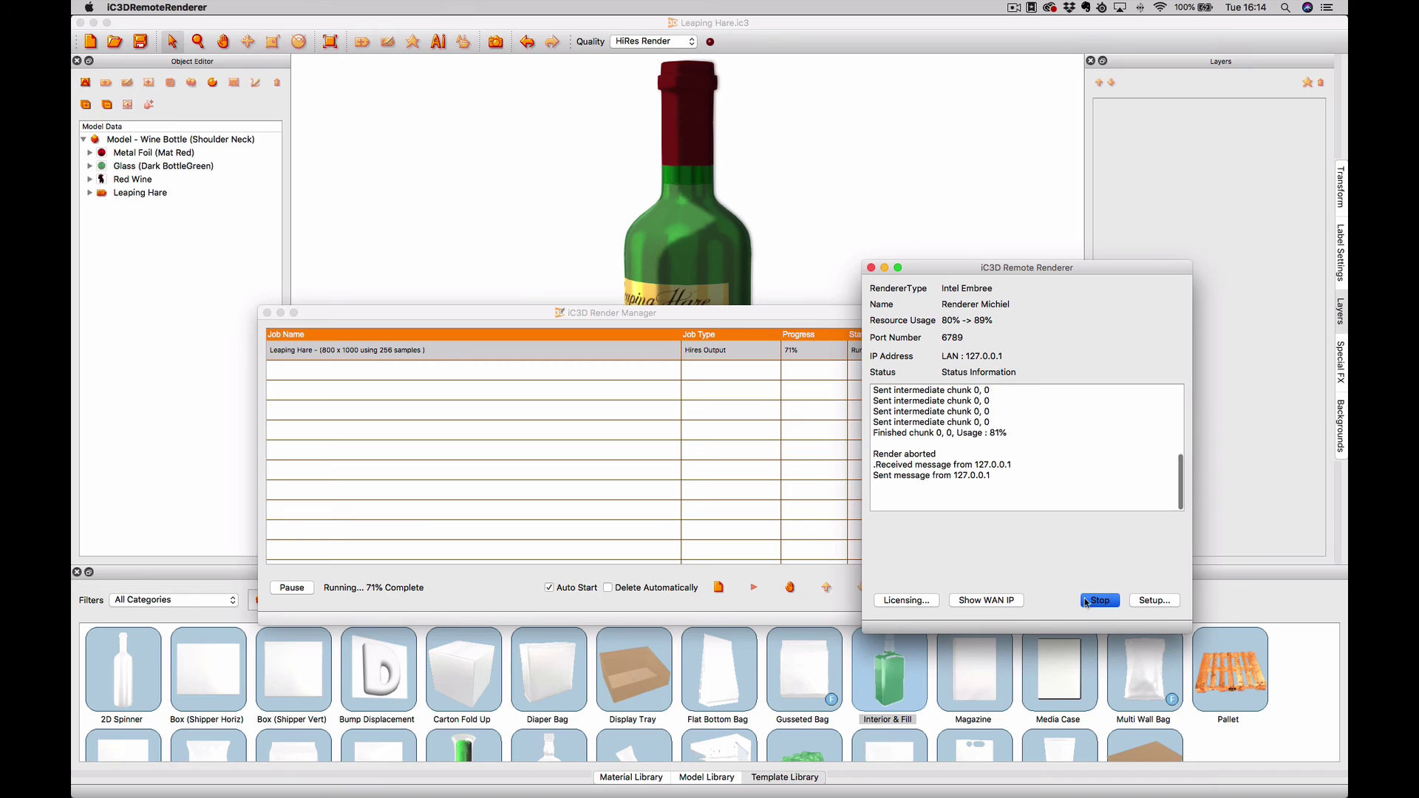
{"action": "left_click", "coordinate": [543, 509]}
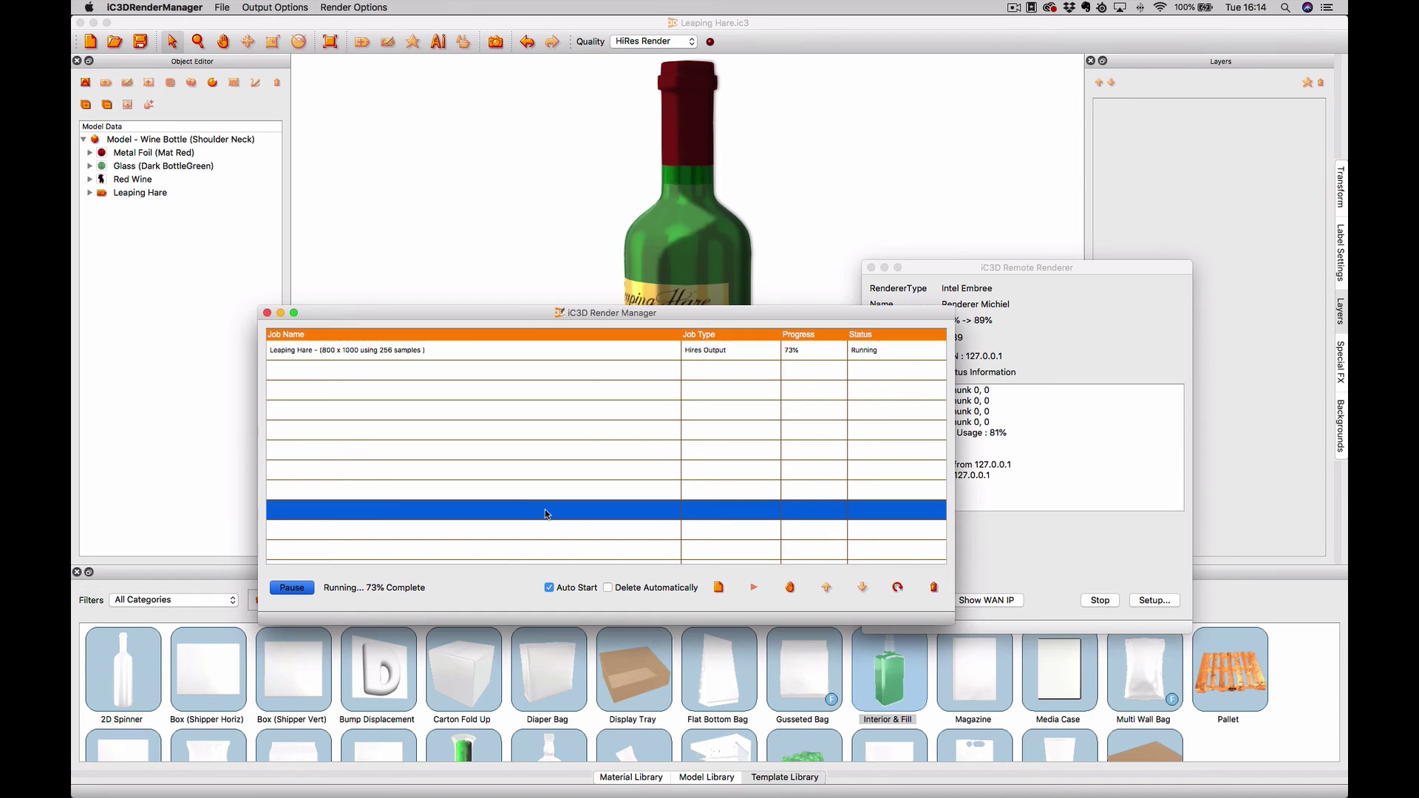
{"action": "left_click", "coordinate": [598, 352]}
{"action": "left_click", "coordinate": [1072, 485]}
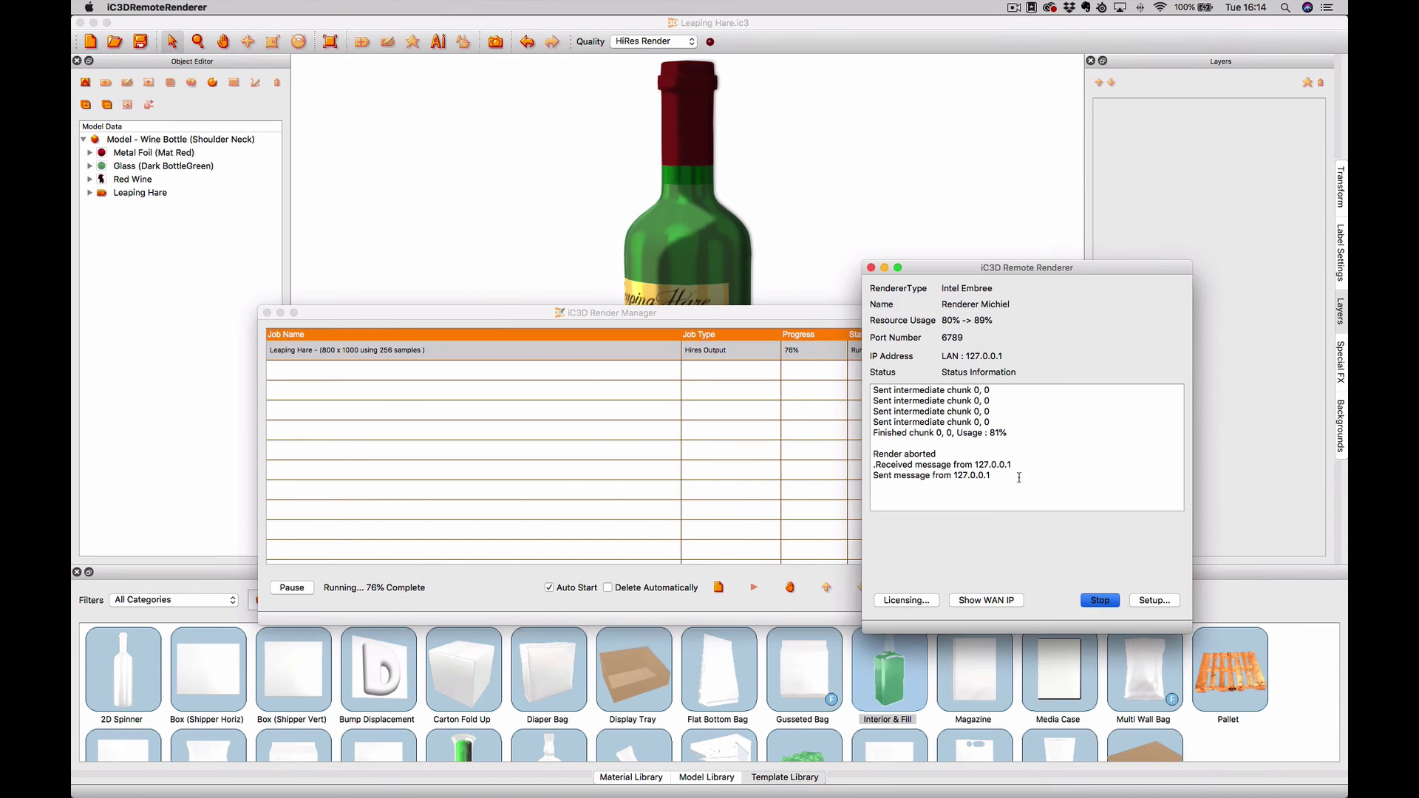
{"action": "left_click_drag", "start_coordinate": [874, 465], "coordinate": [1028, 496]}
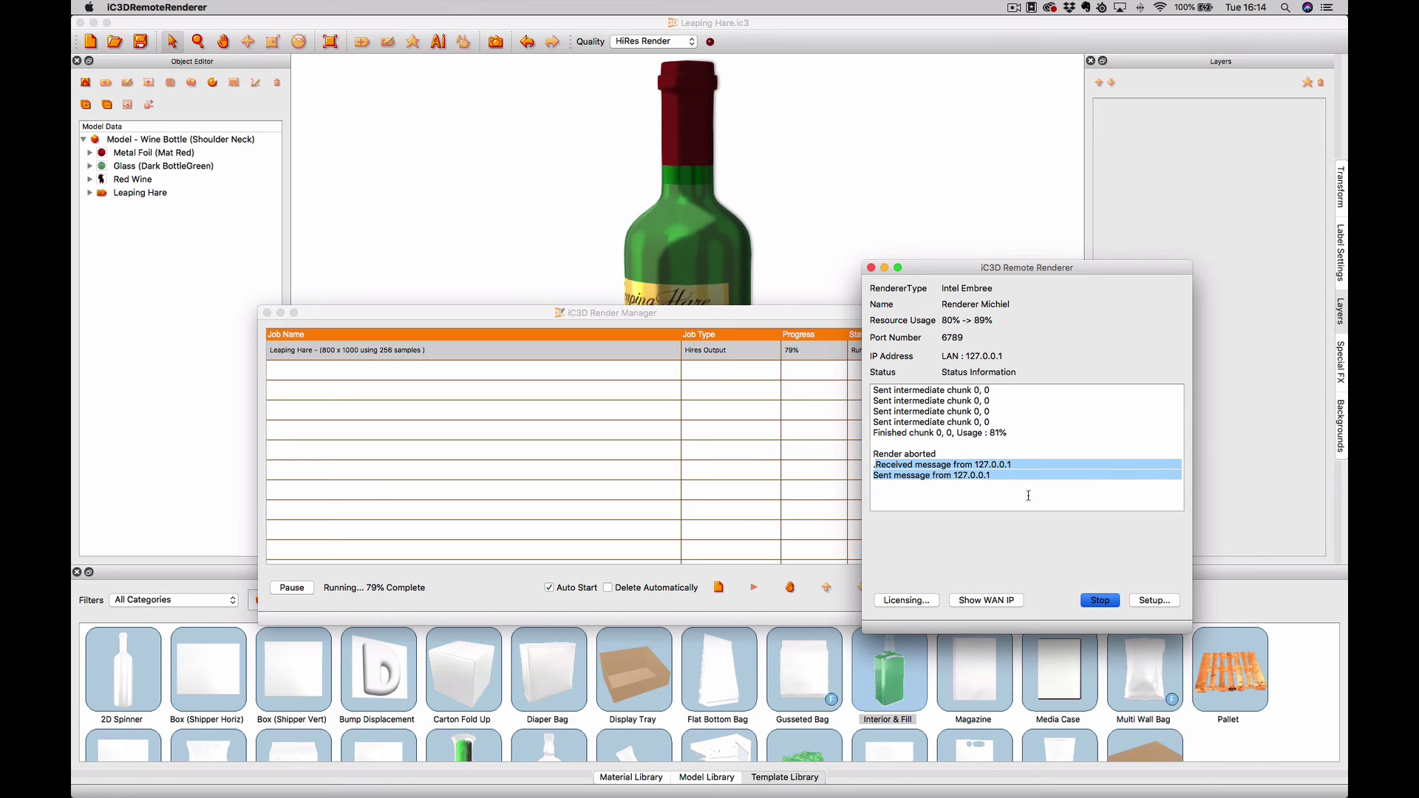
{"action": "left_click", "coordinate": [1026, 496]}
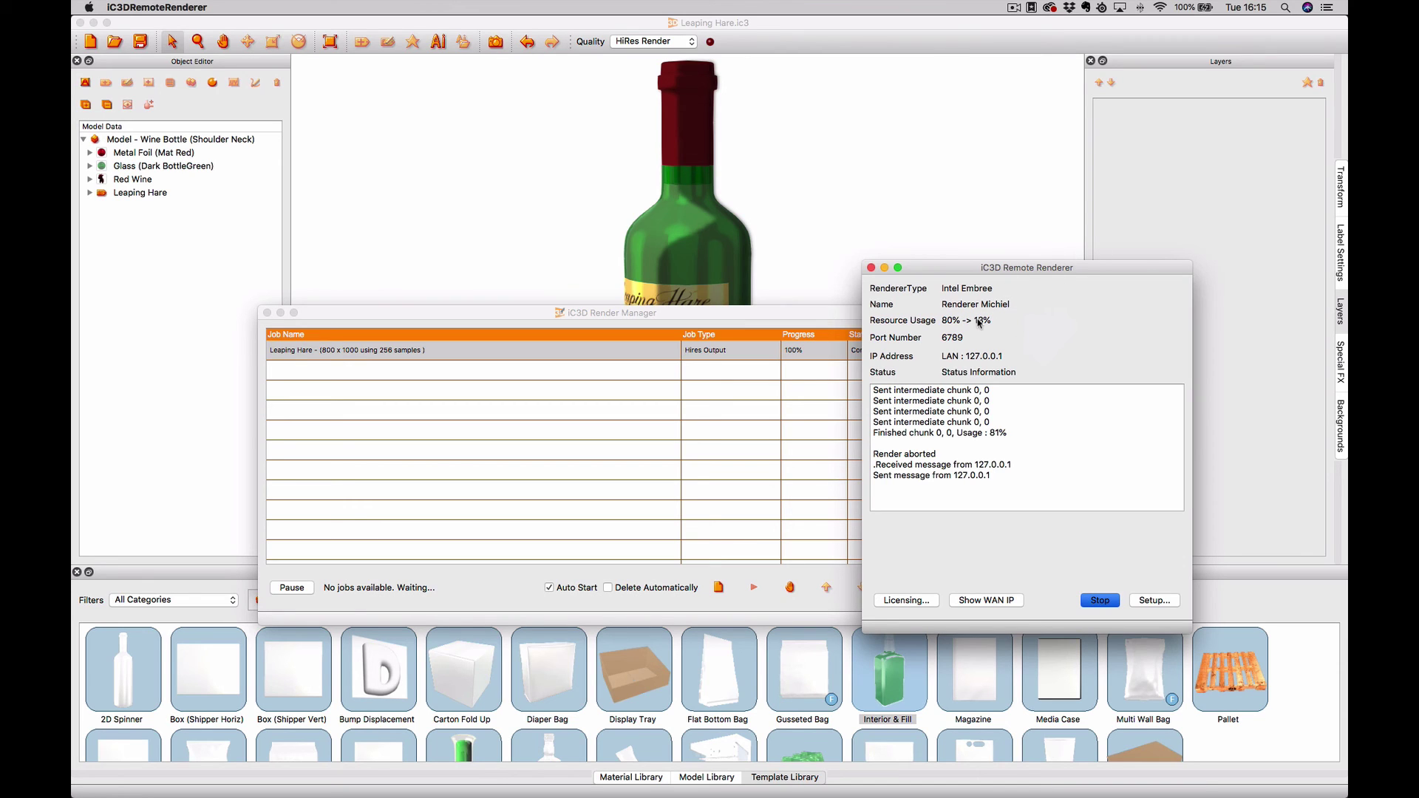
- Try a resource usage of 50 in the remote renderer's settings and restore it to 80
{"action": "left_click", "coordinate": [1152, 602]}
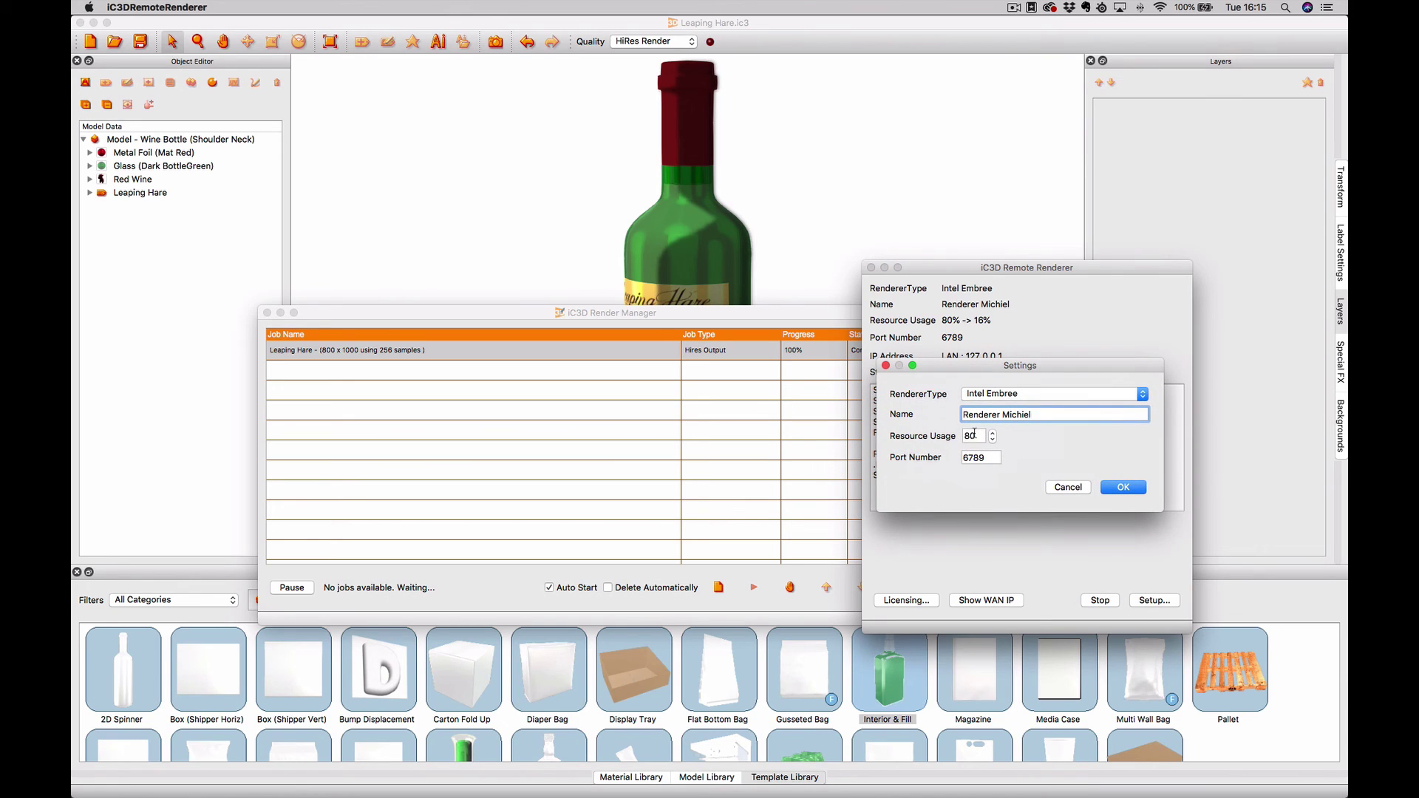
{"action": "left_click_drag", "start_coordinate": [975, 435], "coordinate": [965, 435]}
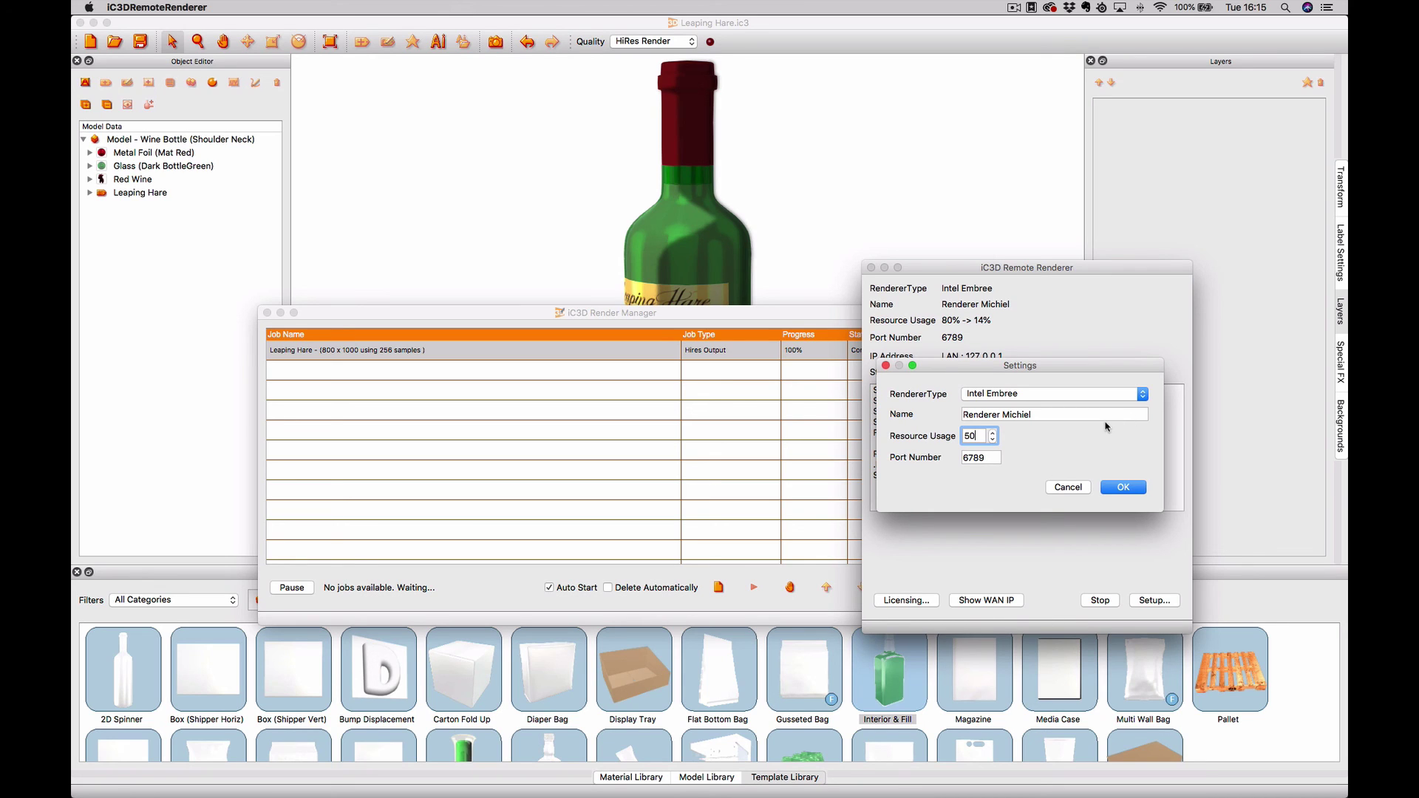
{"action": "left_click_drag", "start_coordinate": [979, 437], "coordinate": [958, 438]}
{"action": "left_click", "coordinate": [1122, 487]}
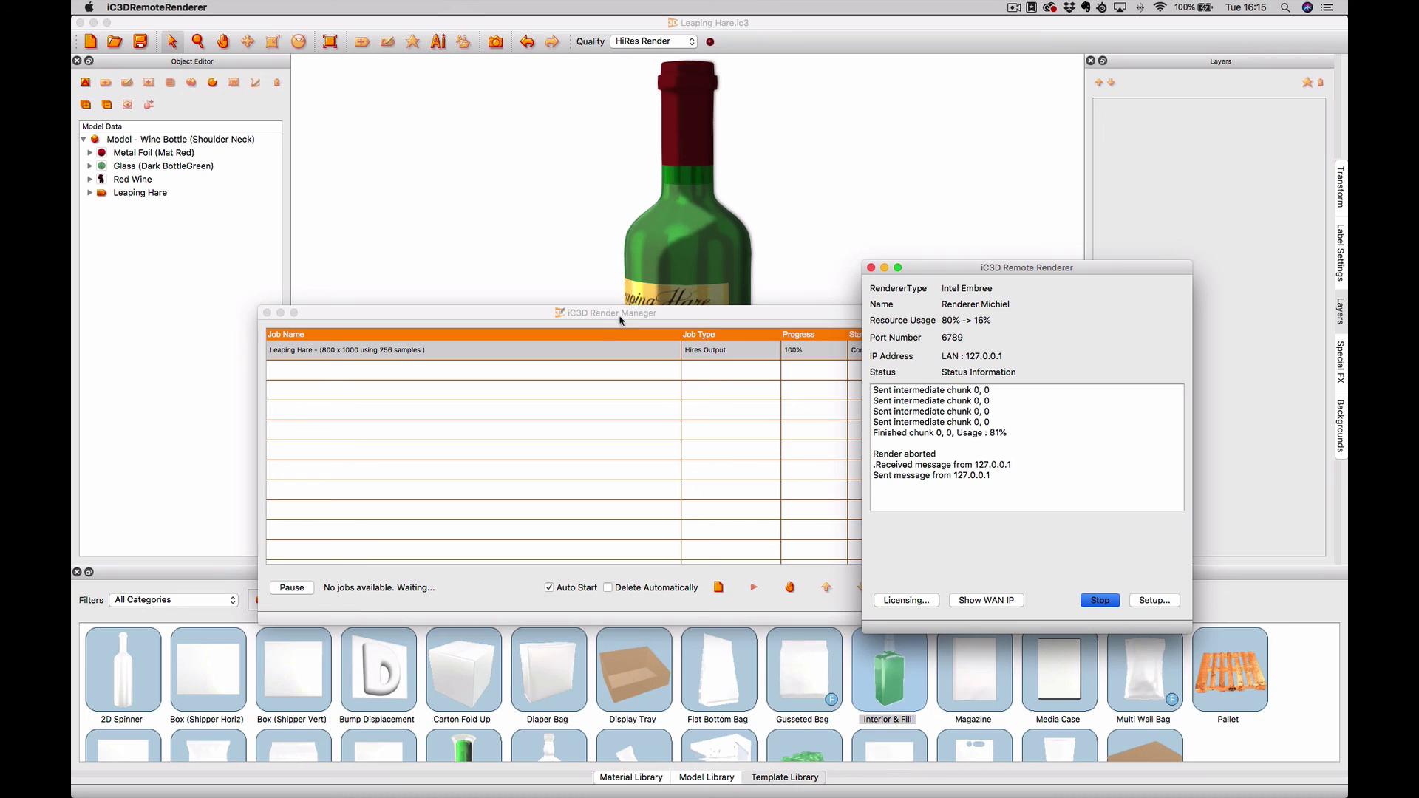
- Show the remote renderer's WAN IP address, and stop and close the remote renderer
{"action": "left_click", "coordinate": [1003, 600]}
{"action": "left_click", "coordinate": [1101, 601]}
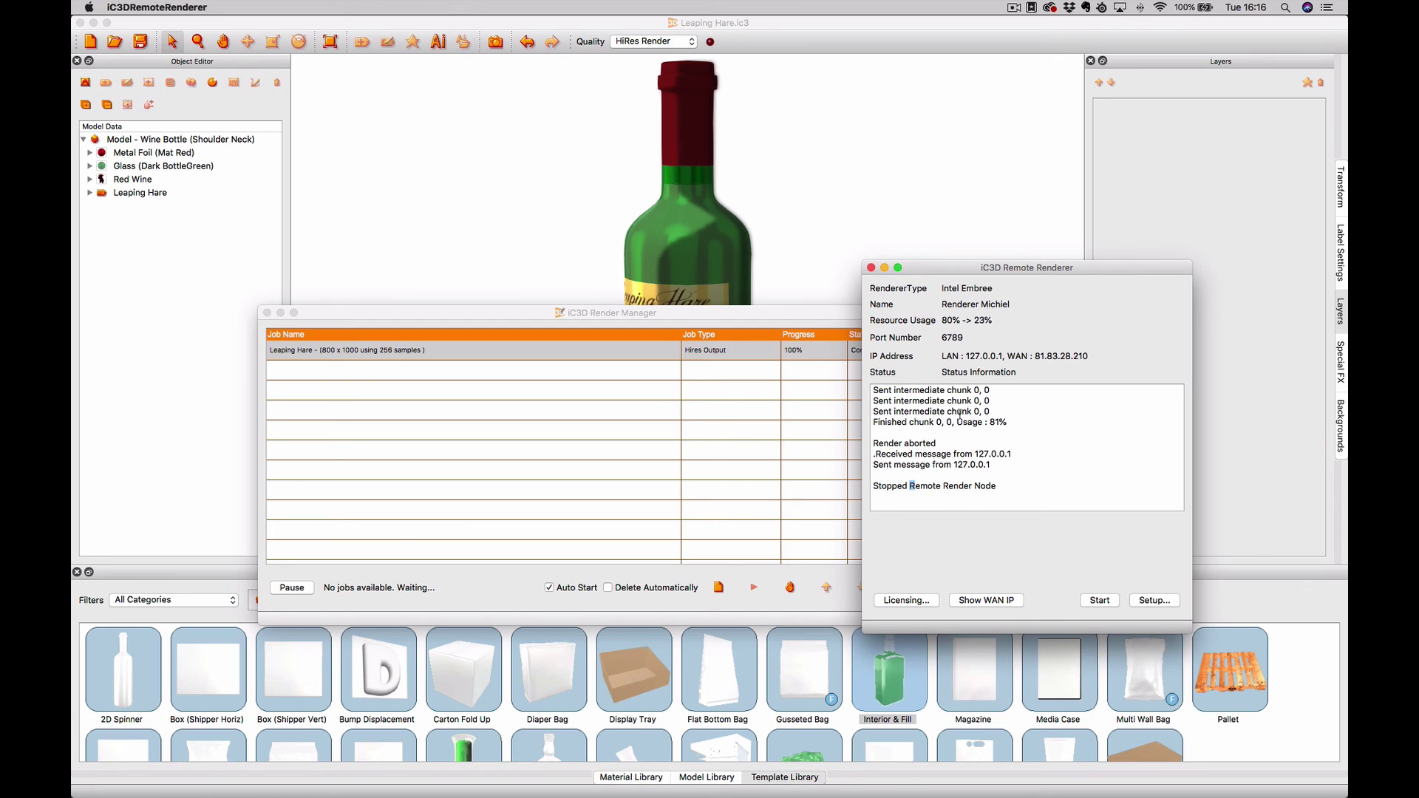
{"action": "left_click", "coordinate": [870, 267]}
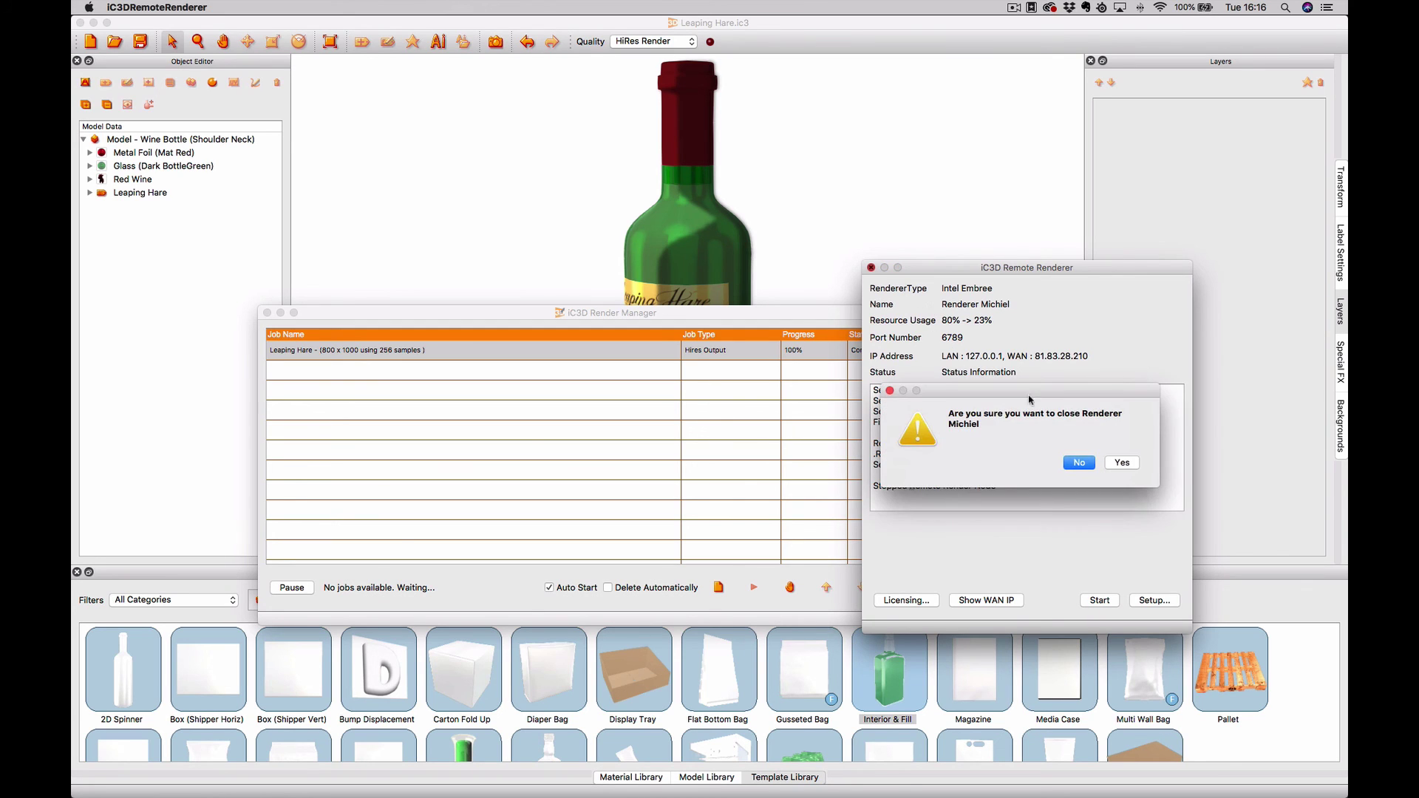
{"action": "left_click", "coordinate": [1121, 463]}
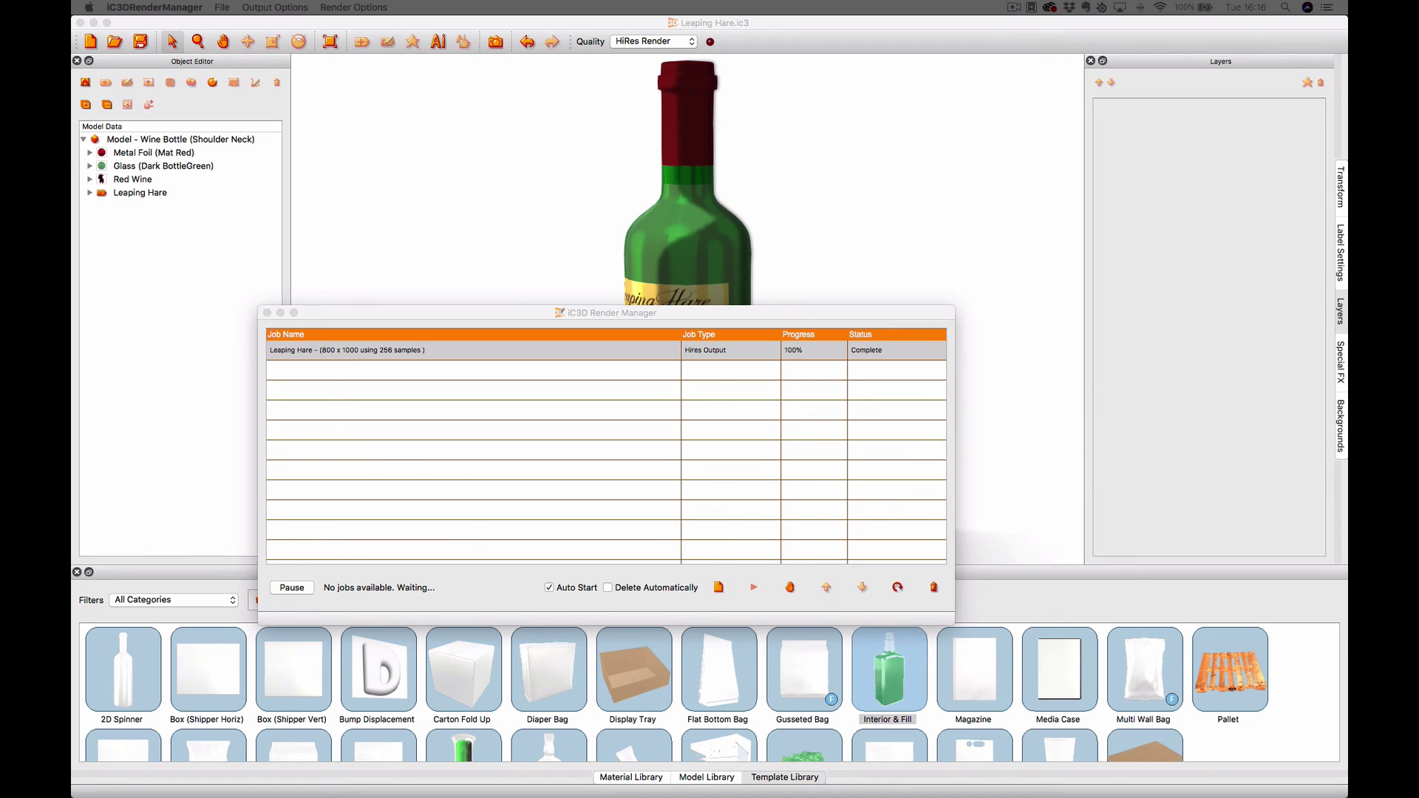
- Open the output location of the completed Leaping Hare job, view Wine.jpg in Quick Look and close the preview
{"action": "double_click", "coordinate": [473, 349]}
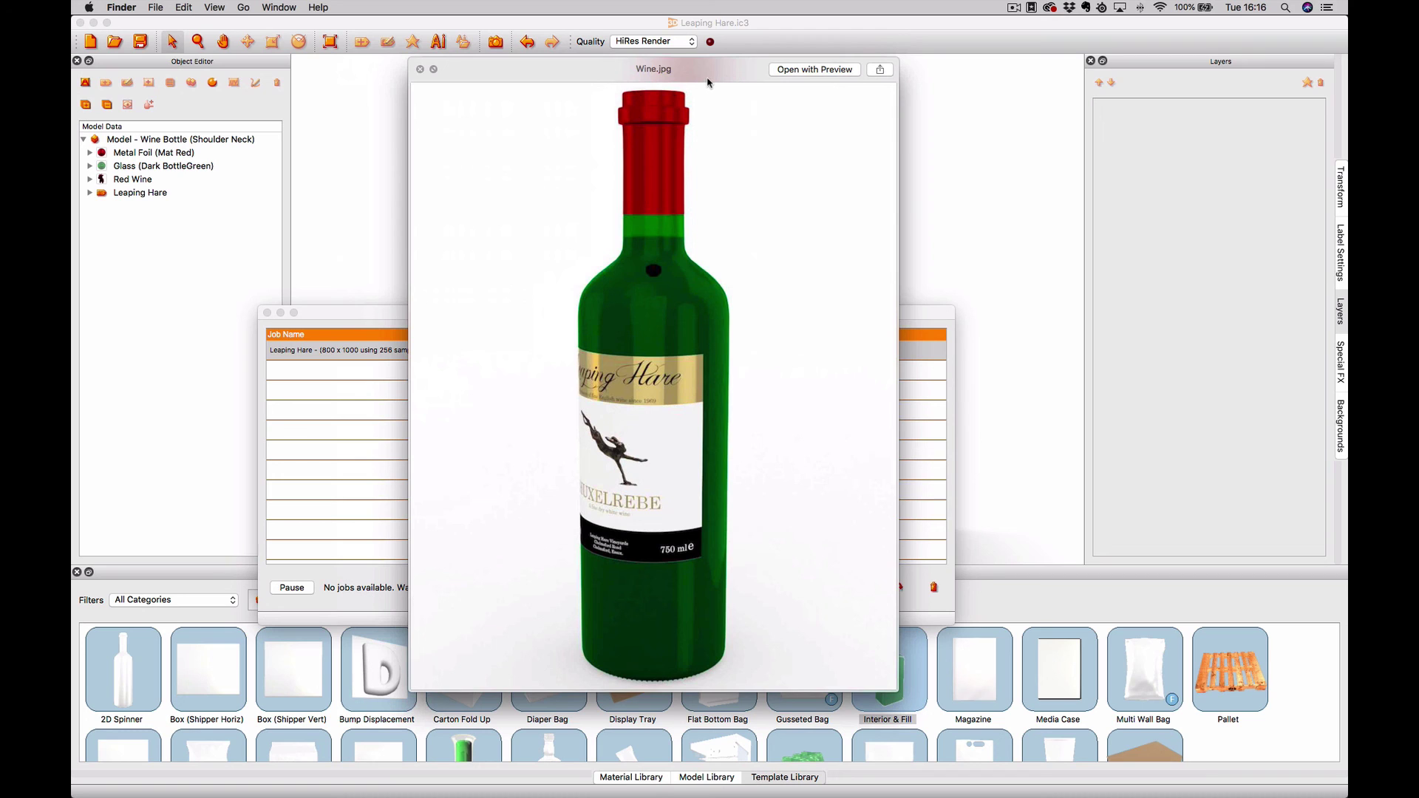
{"action": "key", "text": "space"}
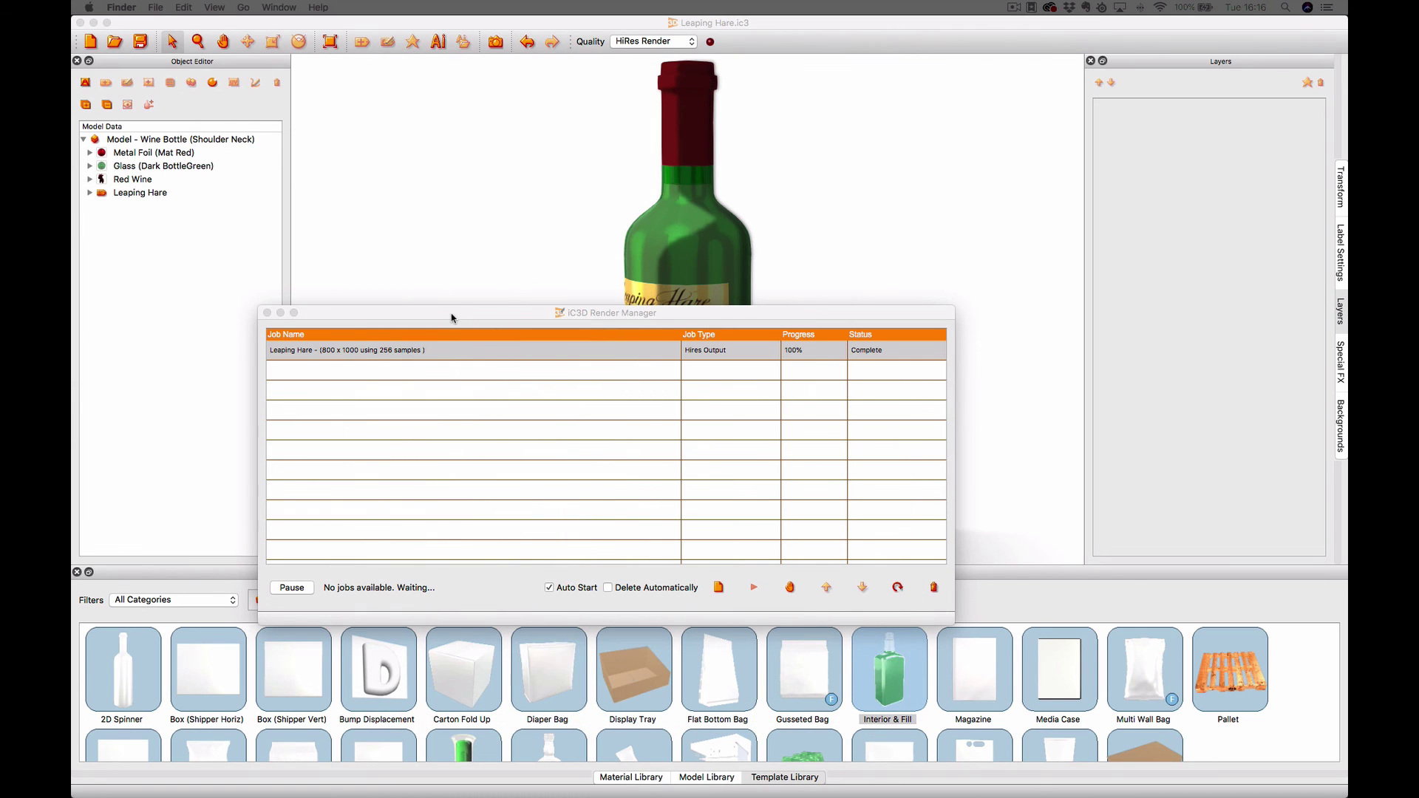
- Move the Render Manager window aside, dismiss iC3D's notice about the file sent to it, and activate the Raze Renderer preview window
{"action": "left_click", "coordinate": [451, 317]}
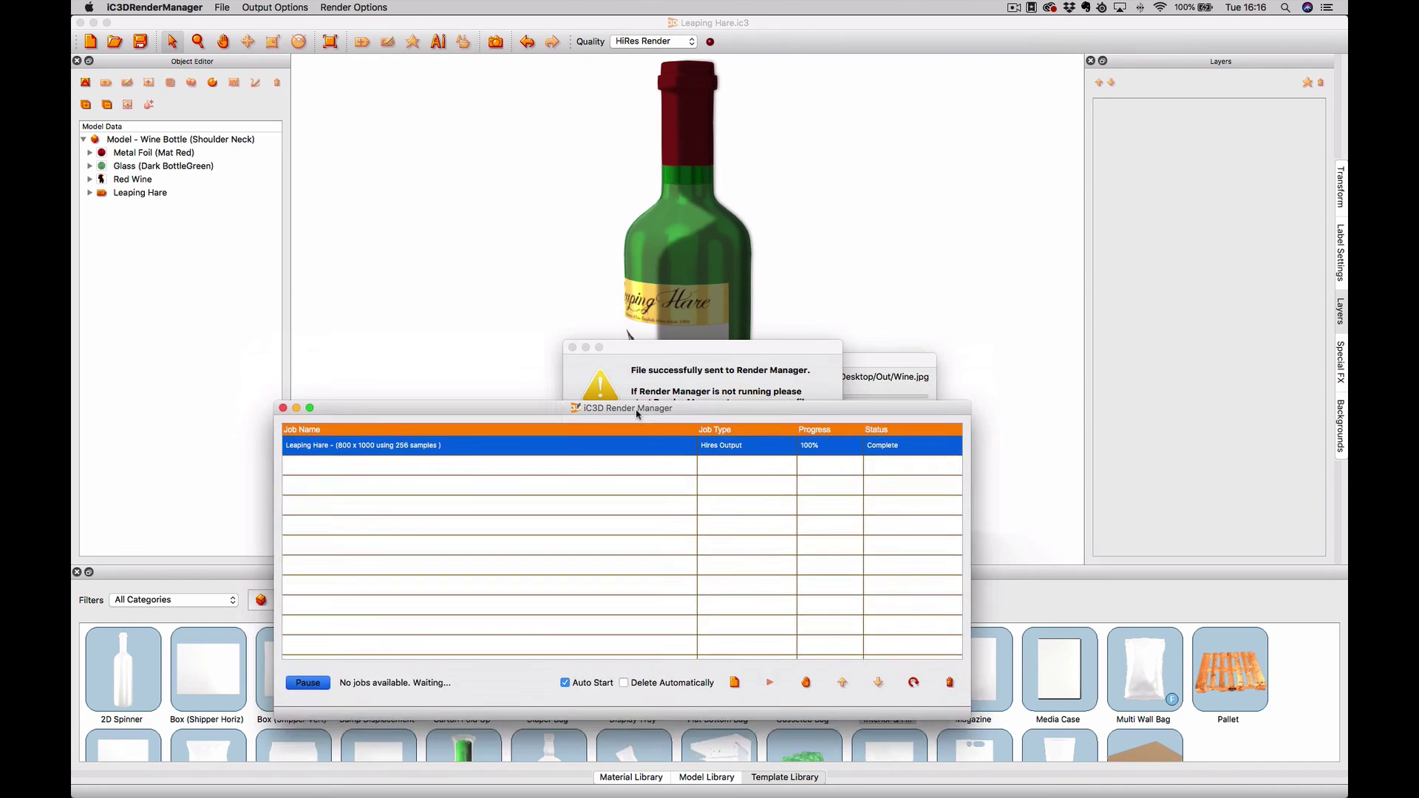
{"action": "left_click", "coordinate": [701, 359]}
{"action": "left_click", "coordinate": [802, 422]}
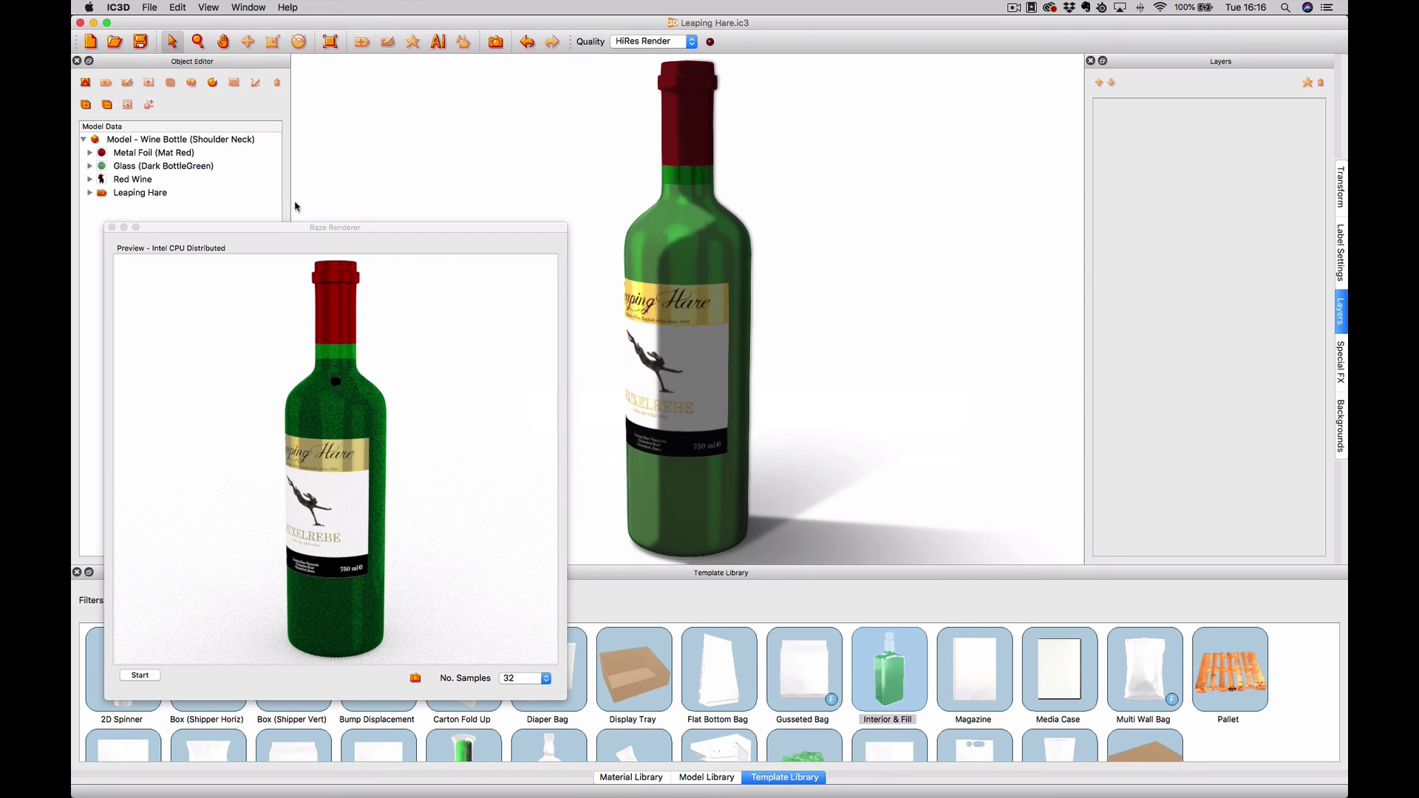
{"action": "left_click", "coordinate": [279, 229]}
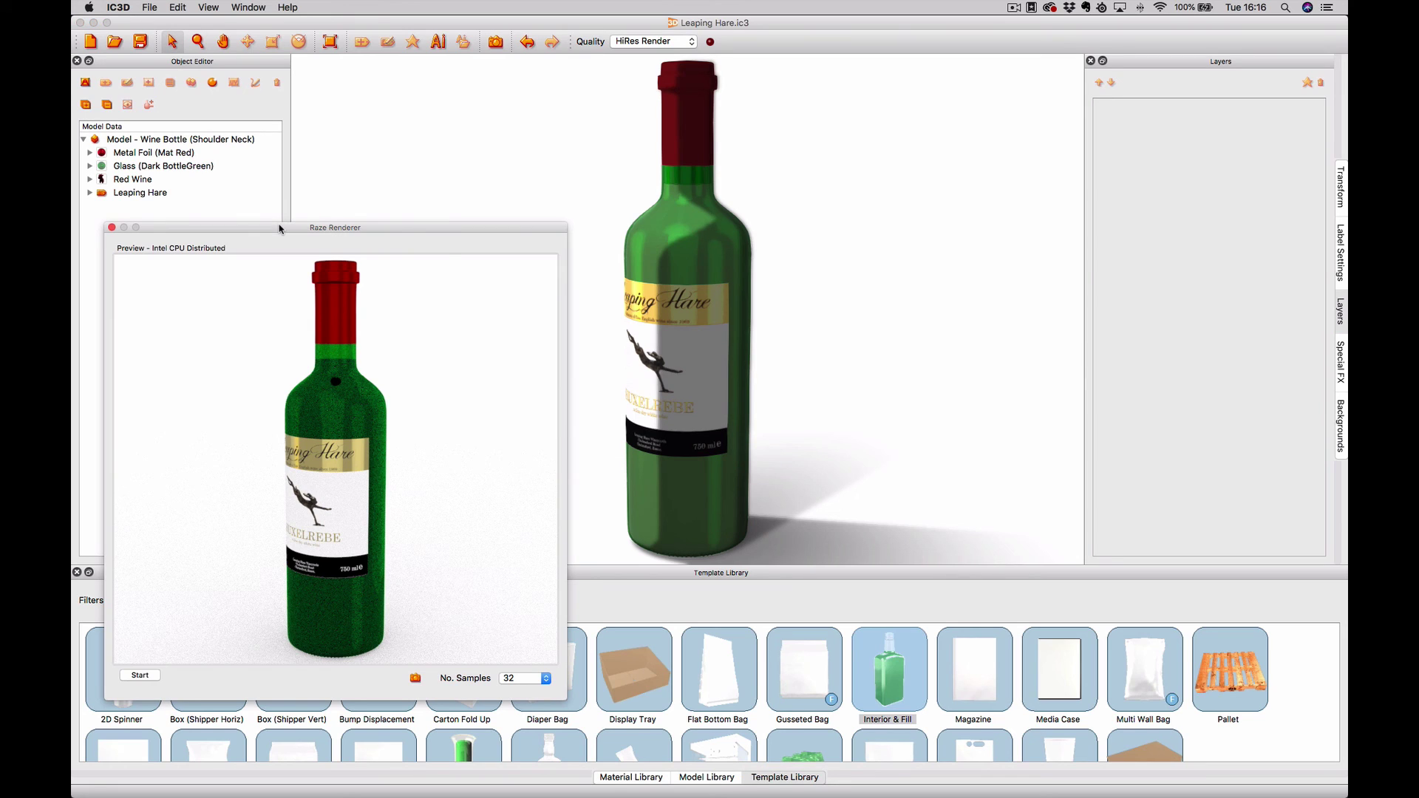
- Review the distributed Raze Raytracer setup in the 3D preferences and close both dialogs without saving
{"action": "left_click", "coordinate": [118, 7]}
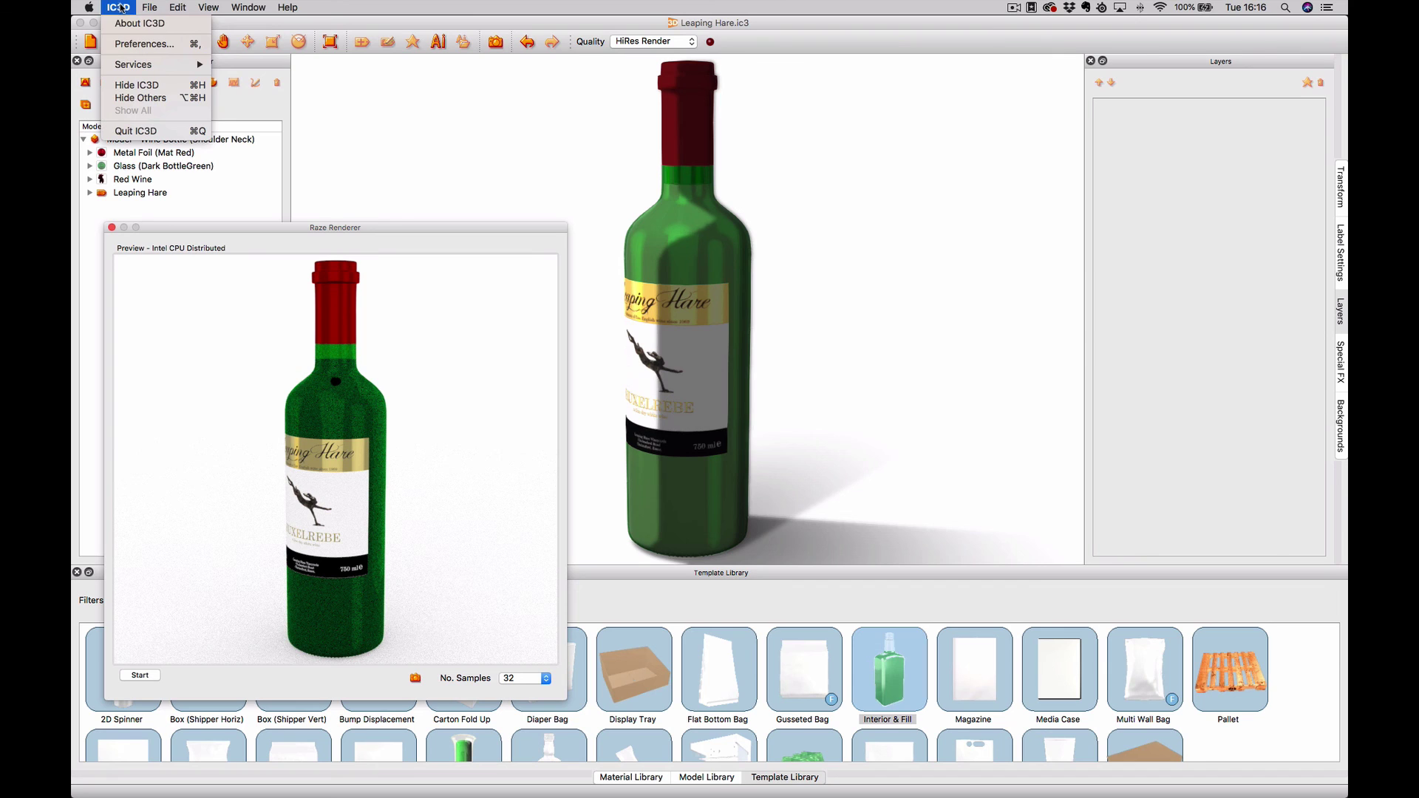
{"action": "left_click", "coordinate": [127, 43]}
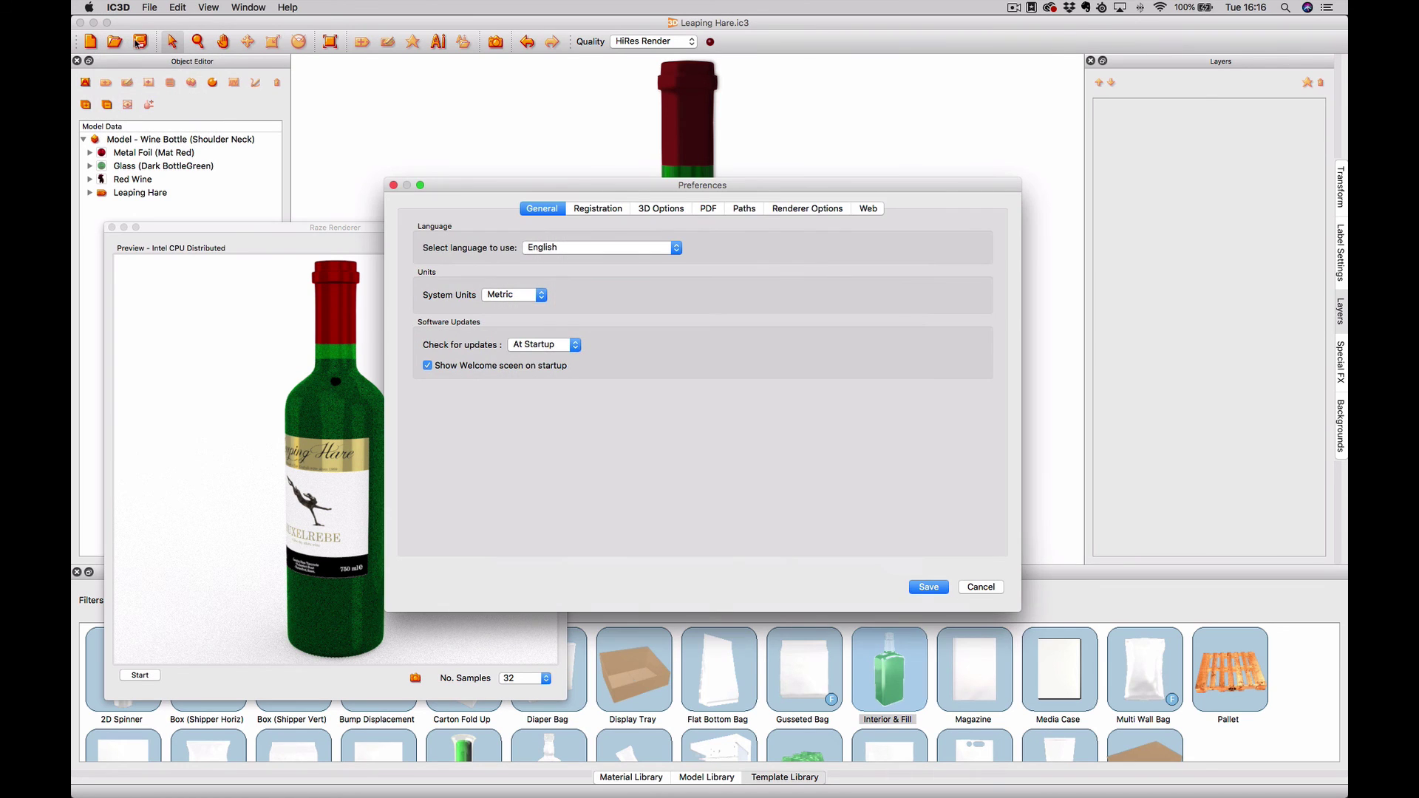
{"action": "left_click", "coordinate": [654, 209]}
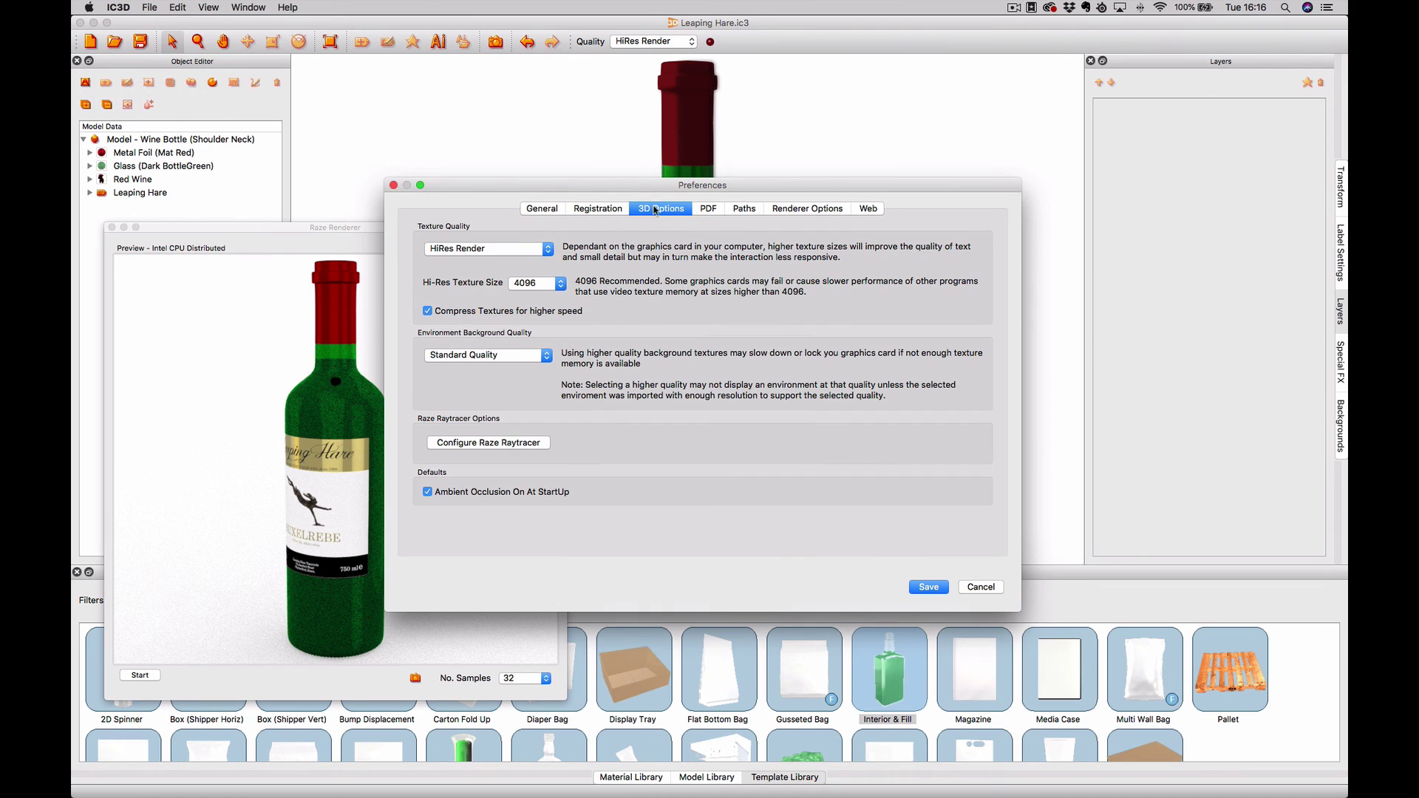
{"action": "left_click", "coordinate": [496, 442]}
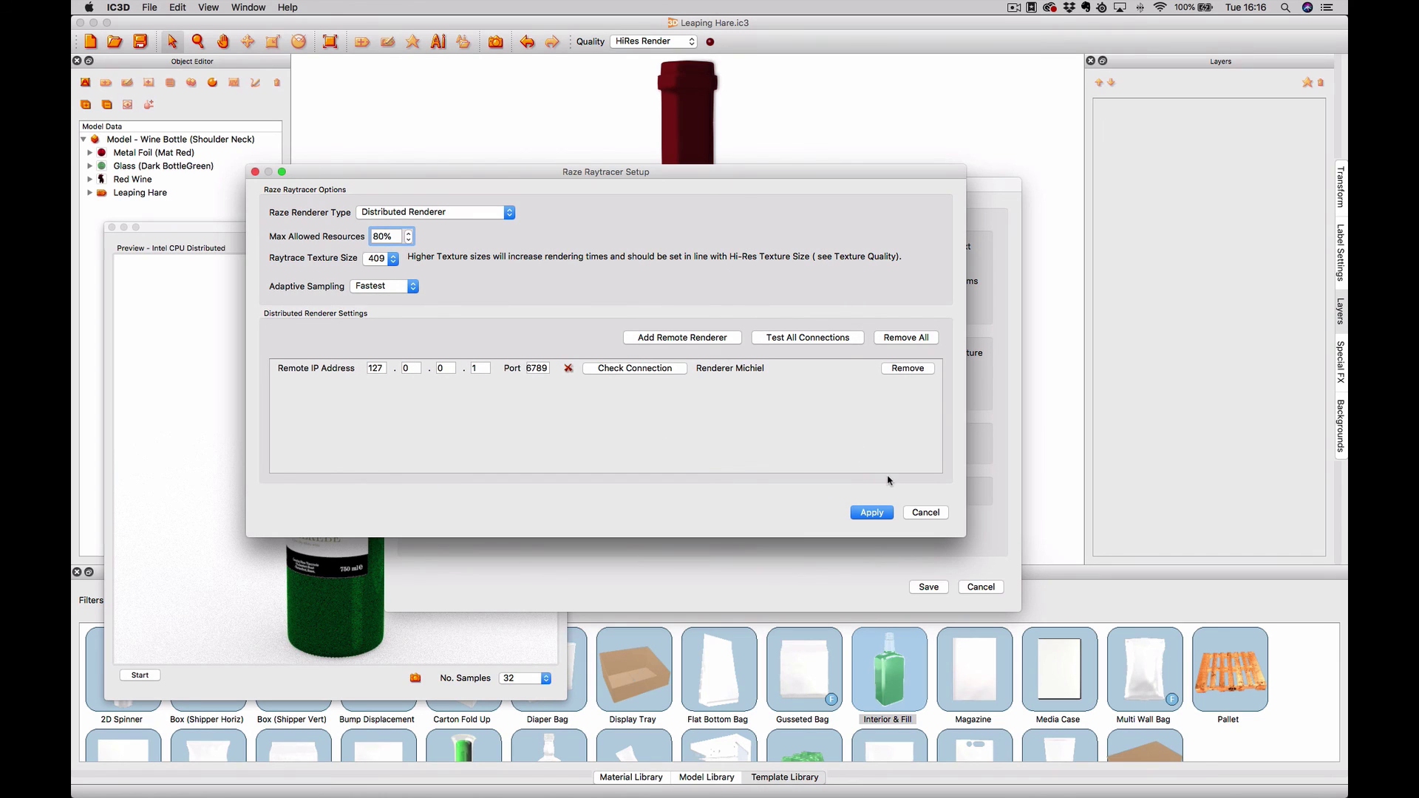
{"action": "left_click", "coordinate": [926, 512]}
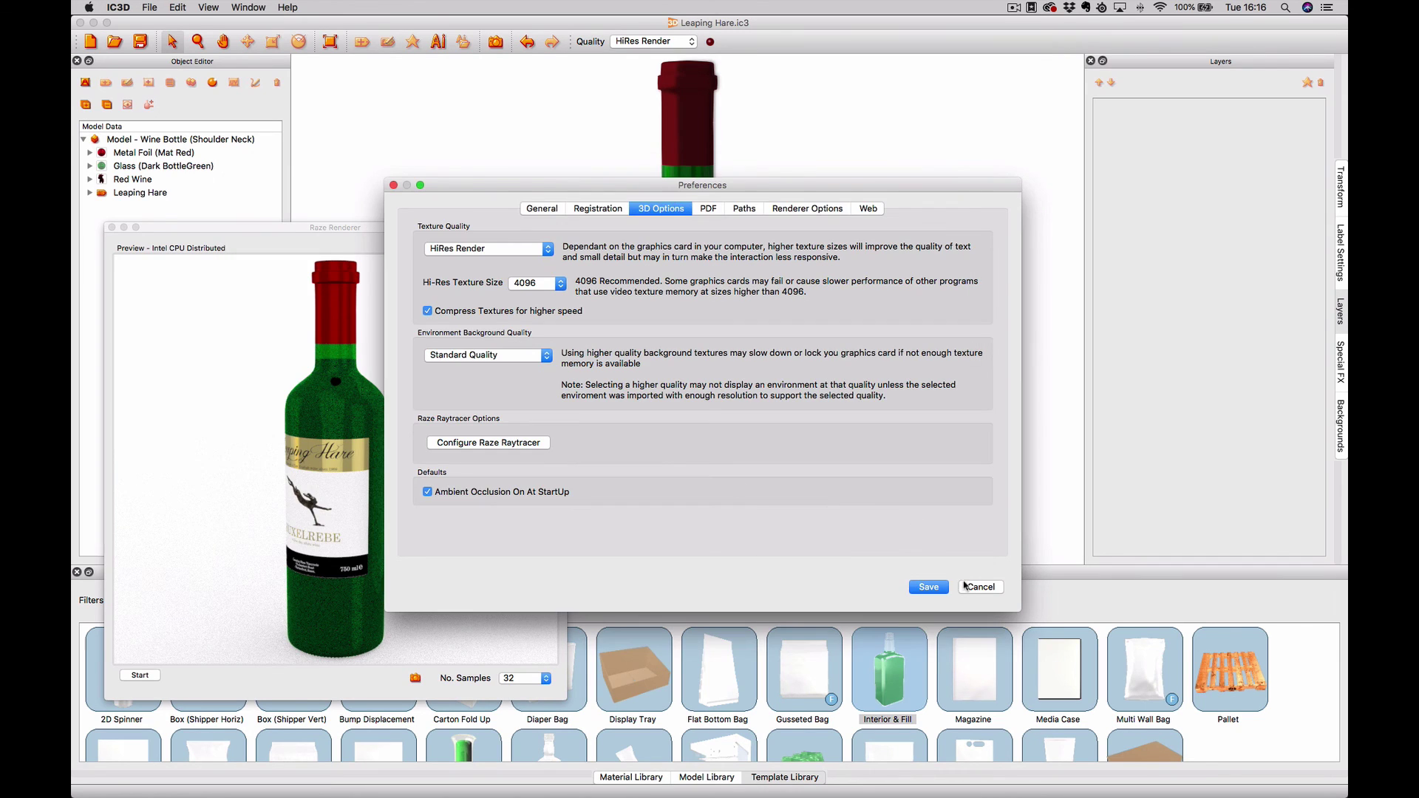
{"action": "left_click", "coordinate": [976, 588]}
- Show the installed iC3D applications in Launchpad, and return to the Raze Renderer preview window in iC3D
{"action": "key", "text": "F4"}
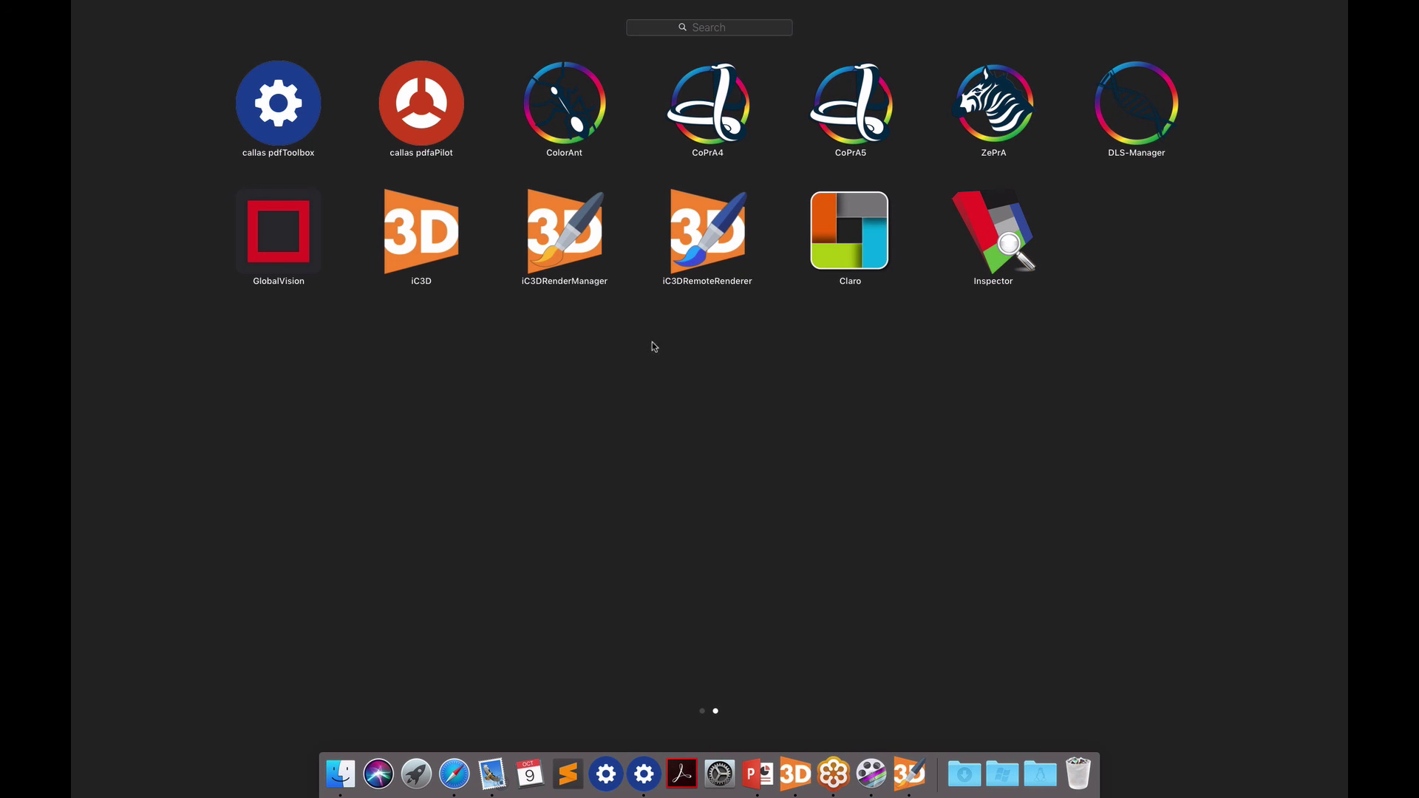
{"action": "left_click", "coordinate": [751, 406]}
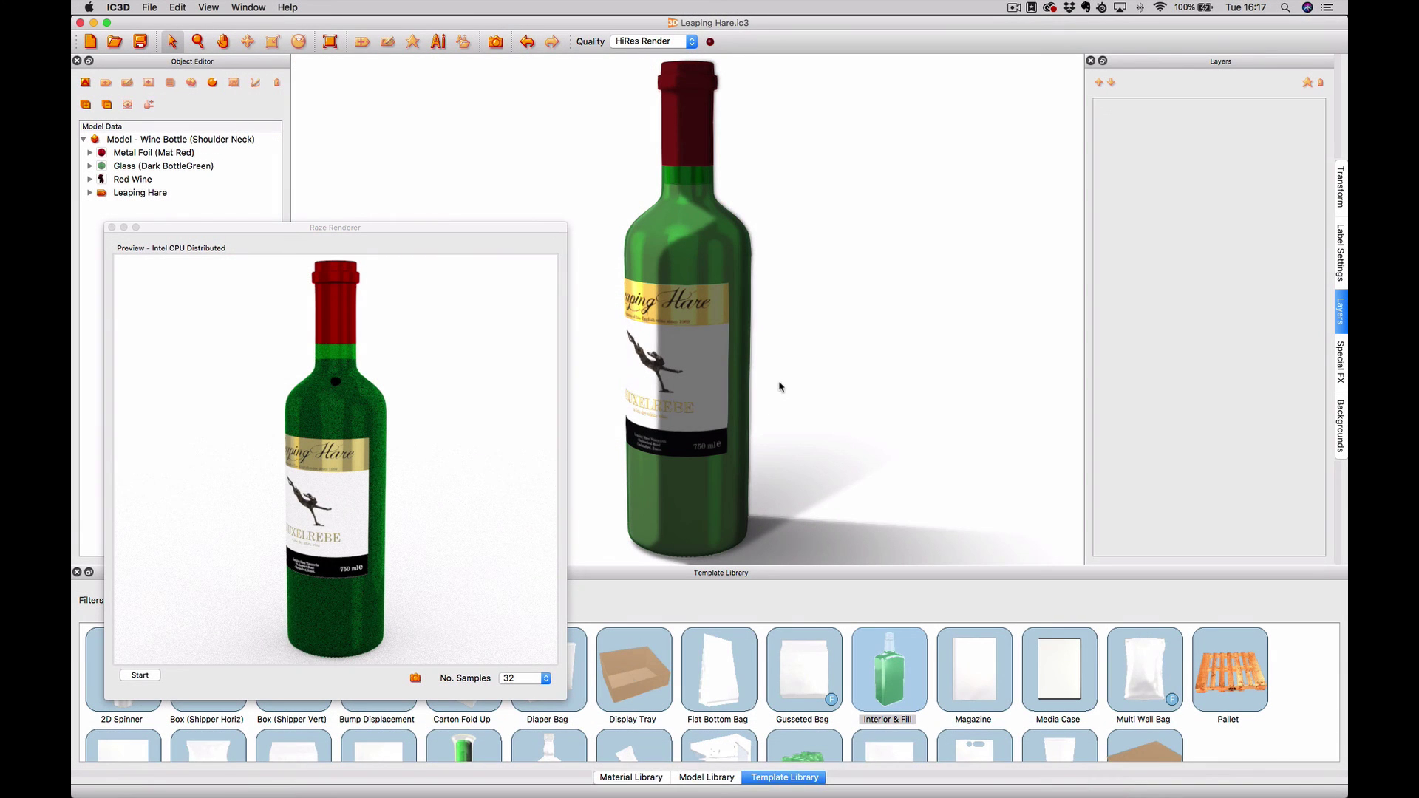
{"action": "left_click", "coordinate": [398, 235]}
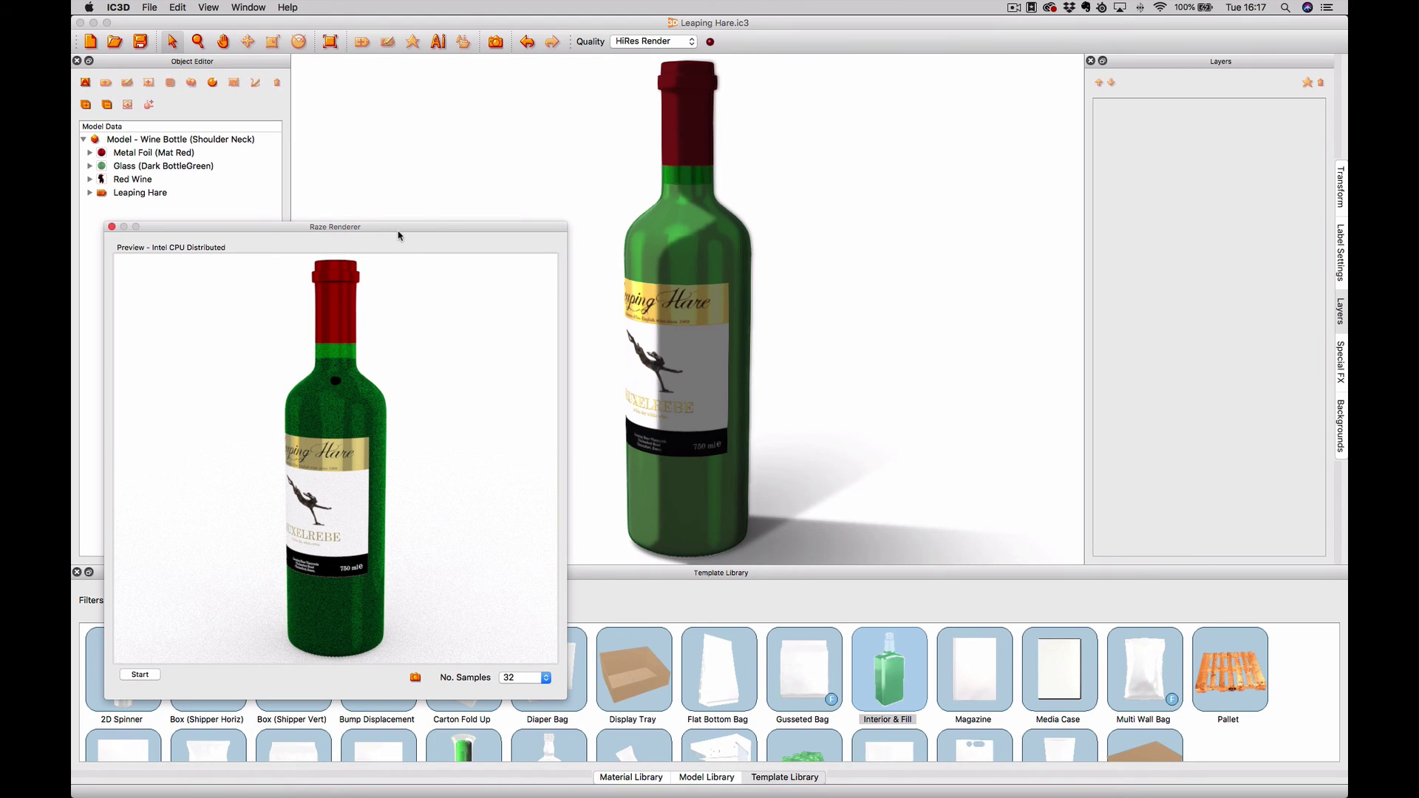